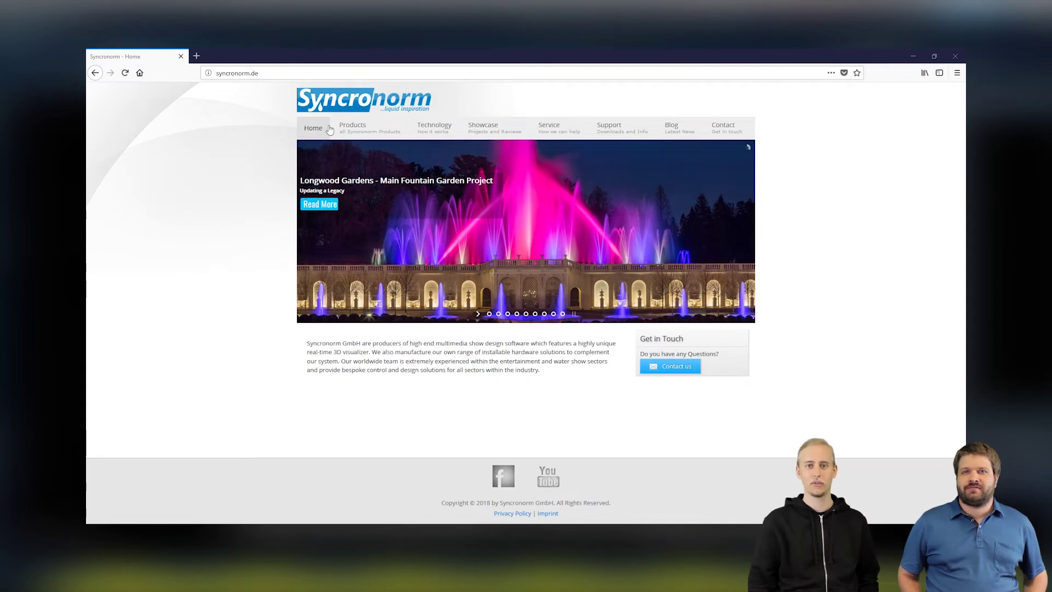
# Open the Download Center in the Syncronorm website's support section.
pyautogui.moveTo(473, 129)
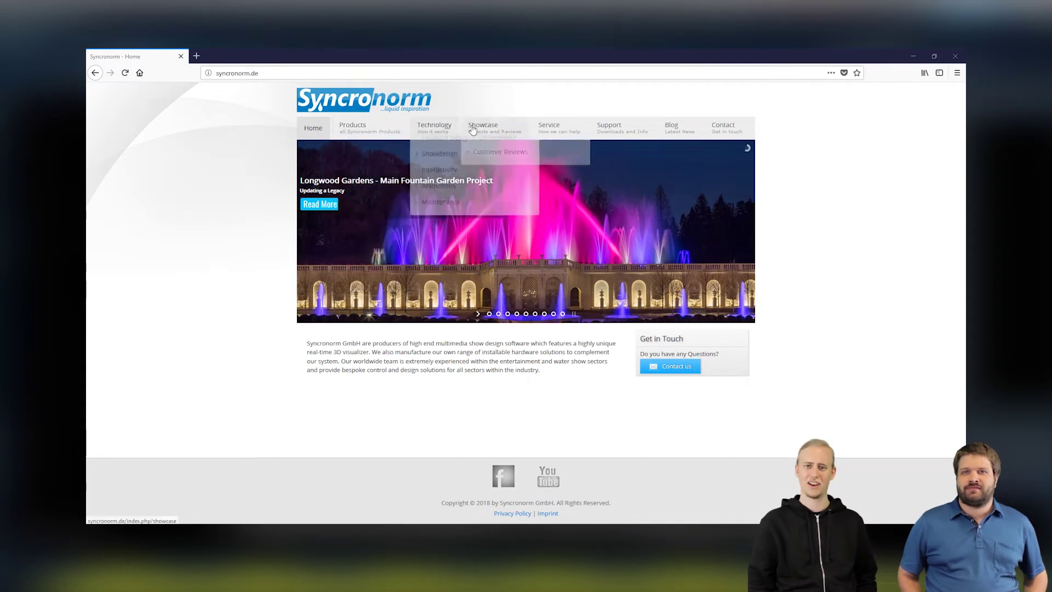
pyautogui.moveTo(622, 132)
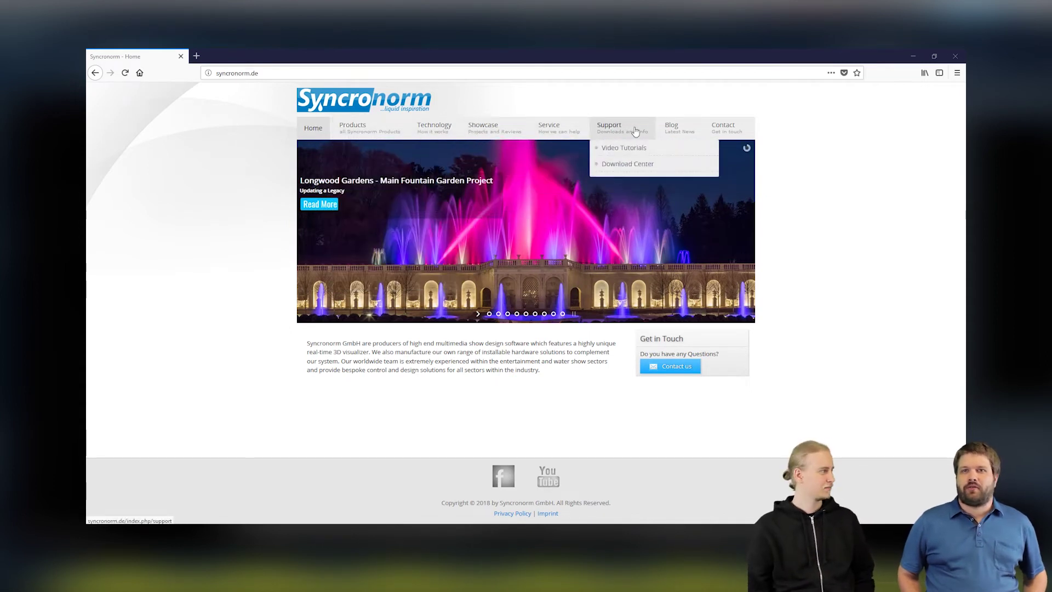
pyautogui.click(678, 168)
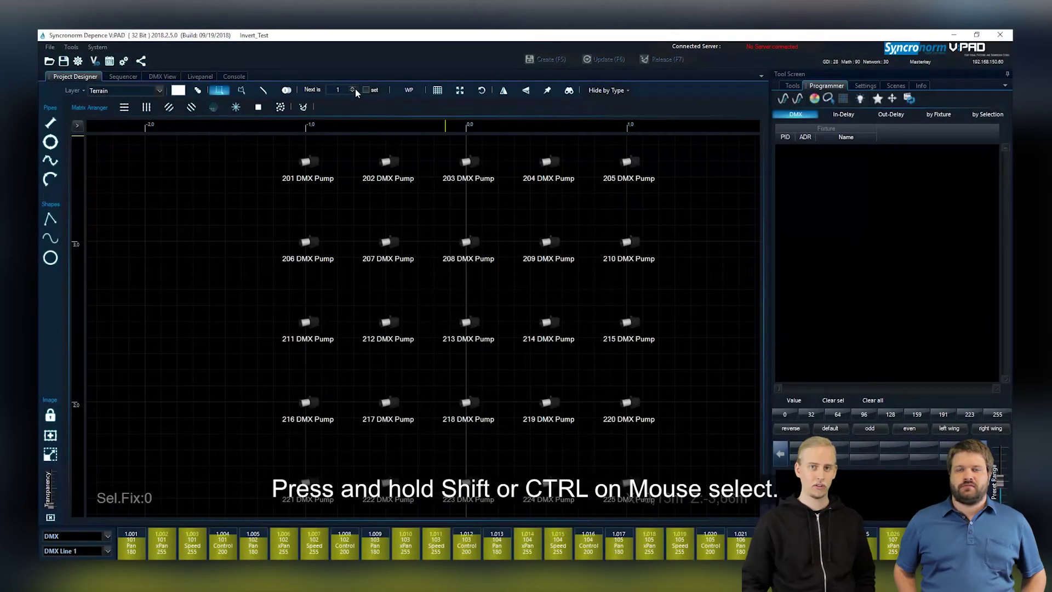
# Select the five DMX pump rows in alternating directions, restarting the selection index at 1 for each row, and clear the selection.
pyautogui.moveTo(262, 141); pyautogui.dragTo(694, 195)
pyautogui.press('BackSpace')
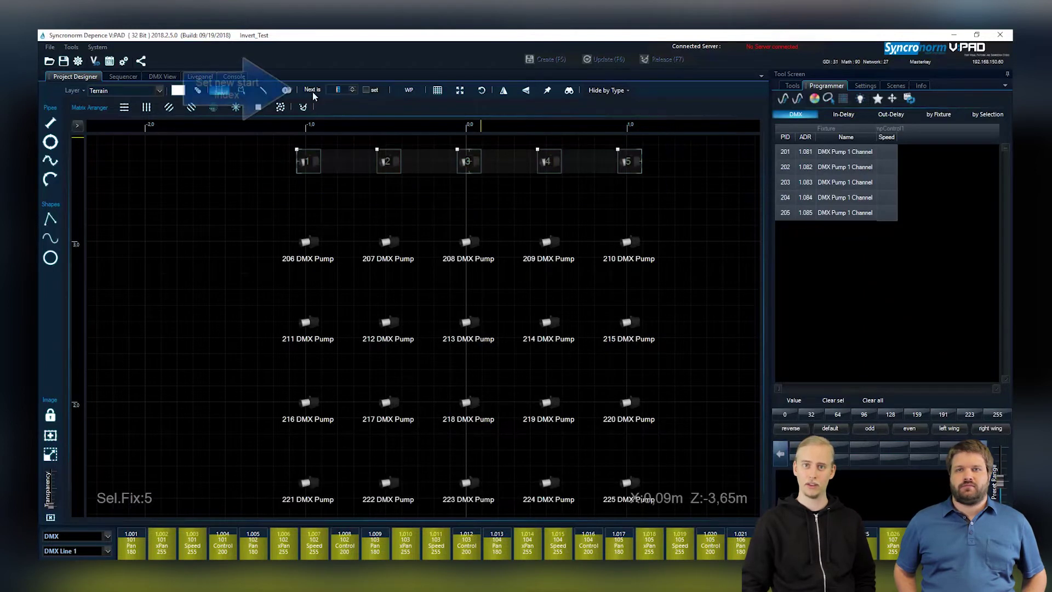
pyautogui.write('1')
pyautogui.moveTo(682, 229); pyautogui.dragTo(288, 271)
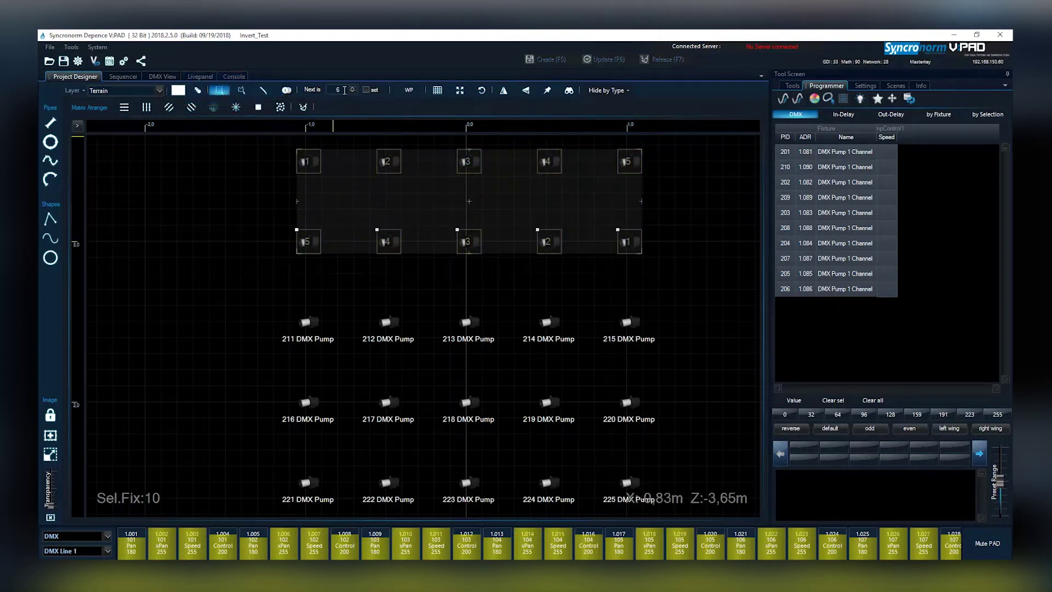
pyautogui.moveTo(256, 280); pyautogui.dragTo(682, 366)
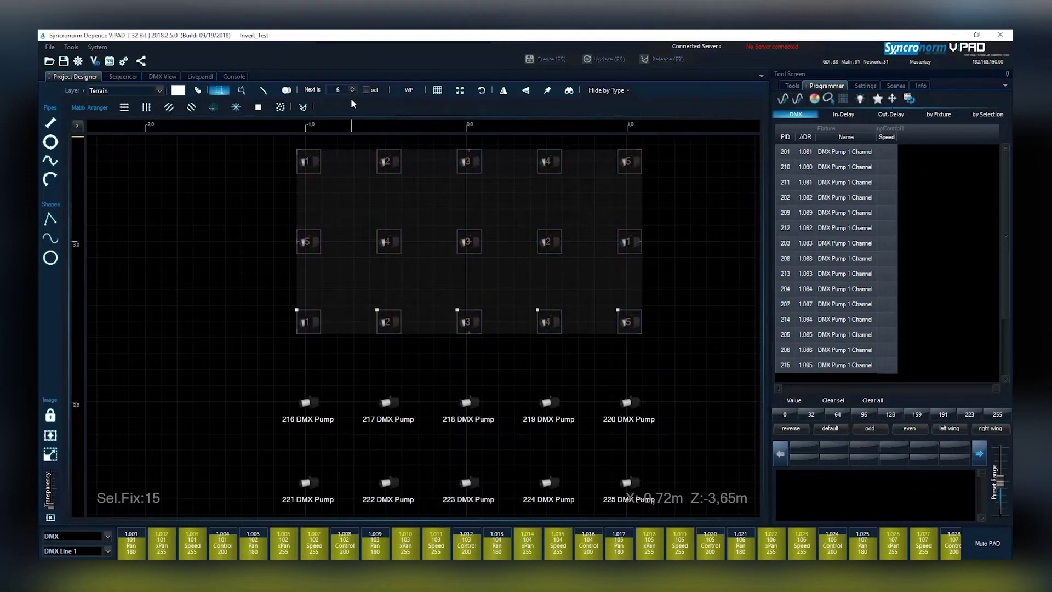
pyautogui.moveTo(693, 396); pyautogui.dragTo(275, 426)
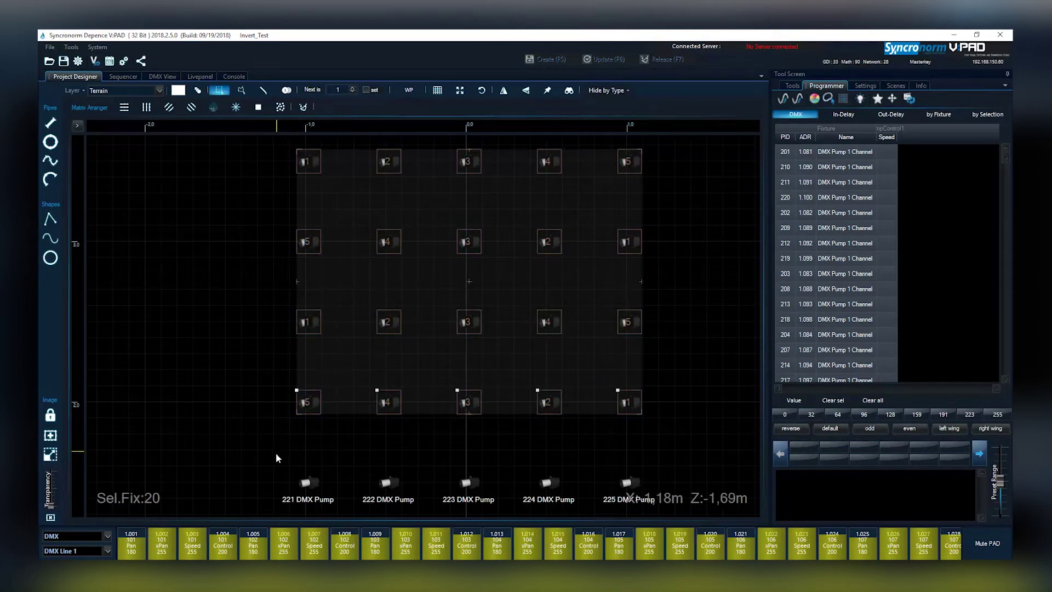
pyautogui.moveTo(271, 459); pyautogui.dragTo(658, 501)
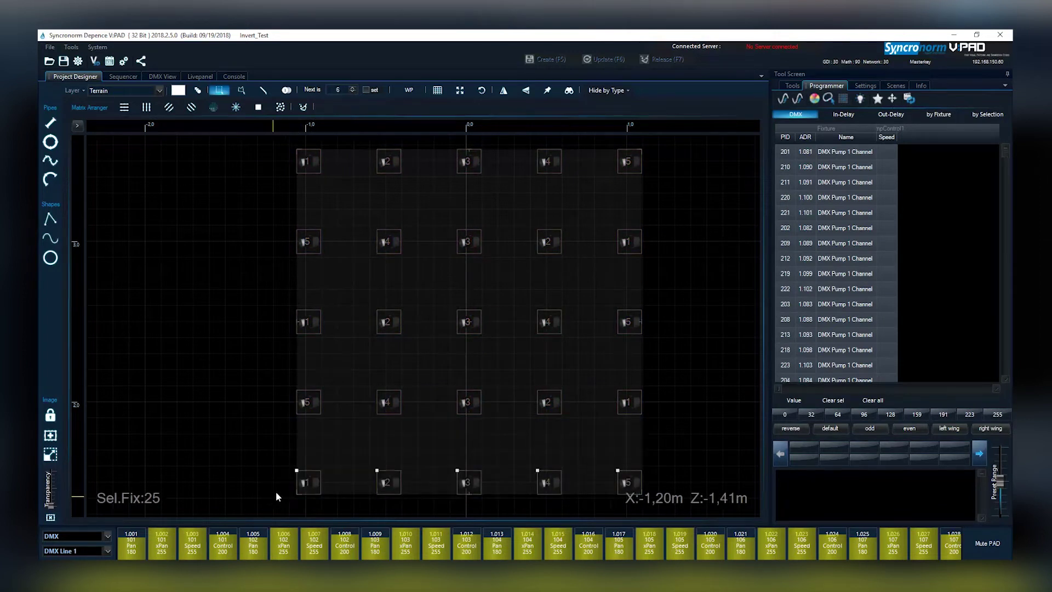
pyautogui.click(679, 290)
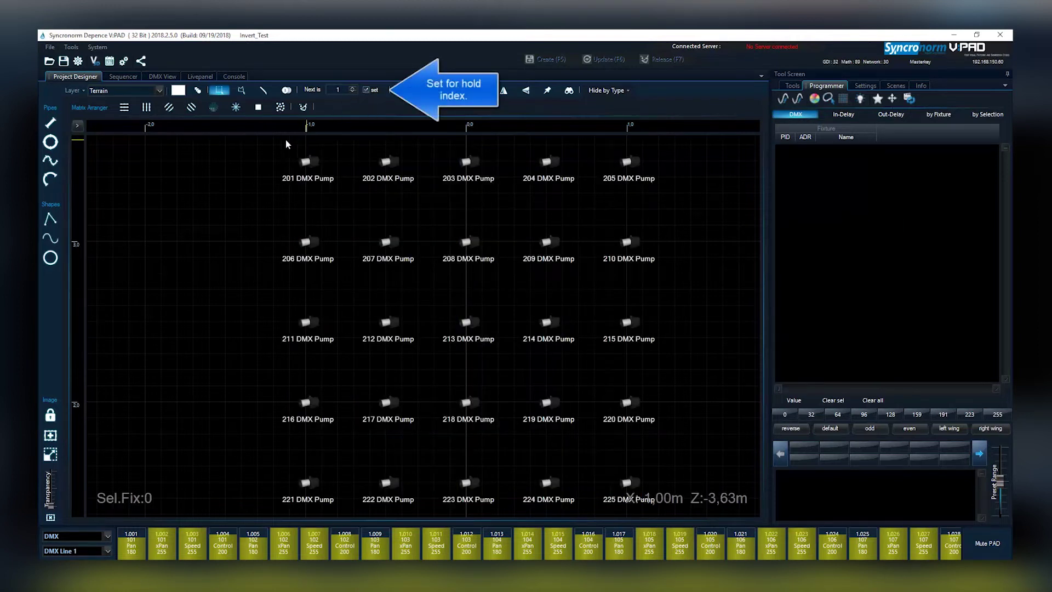
# Select the five DMX pump rows one by one with held indices 1 to 5, and clear the selection.
pyautogui.moveTo(254, 150); pyautogui.dragTo(694, 195)
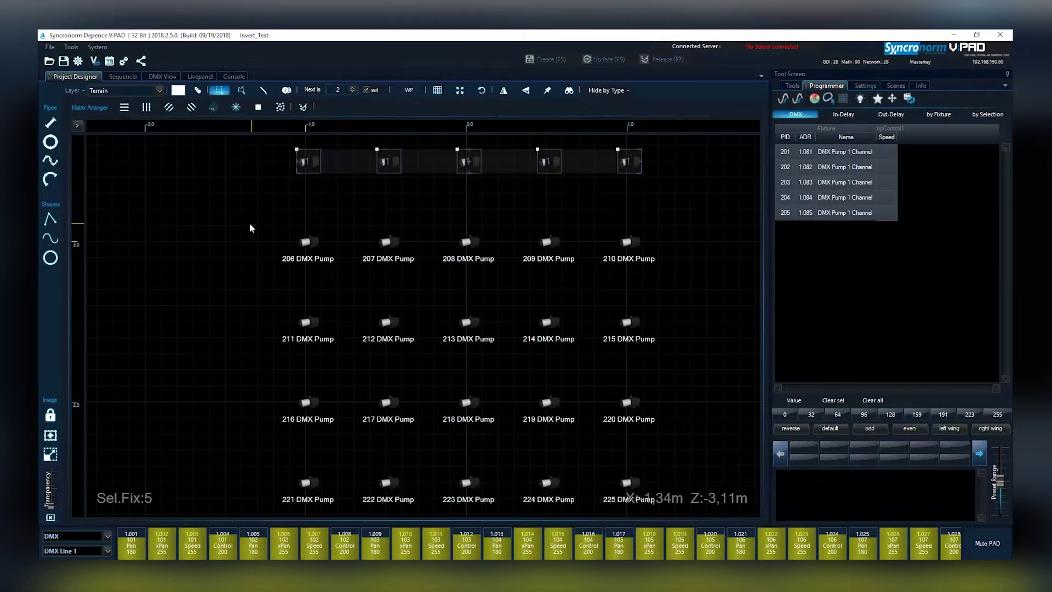
pyautogui.moveTo(250, 228); pyautogui.dragTo(657, 265)
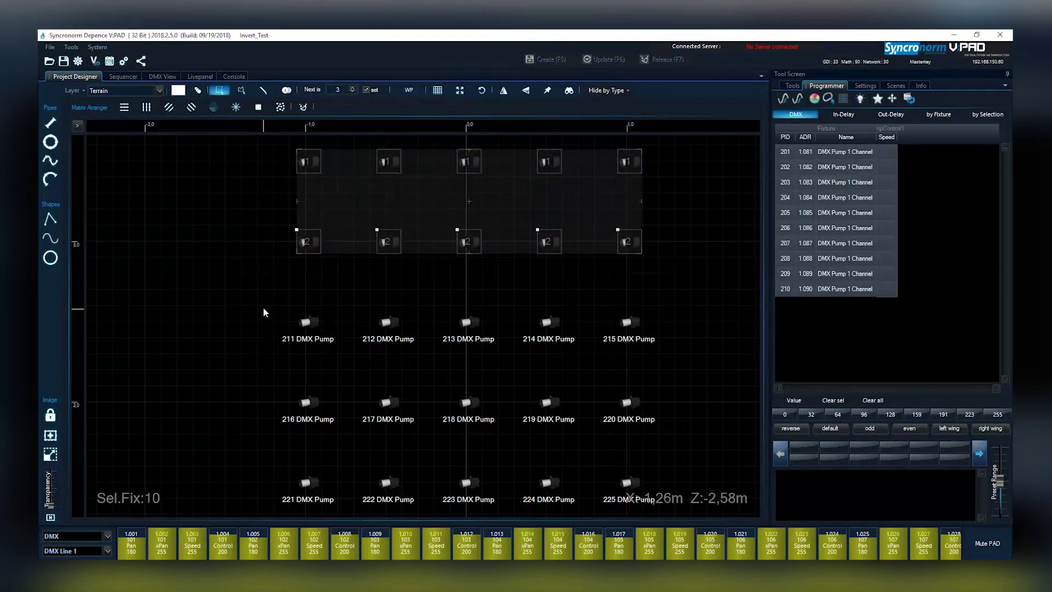
pyautogui.moveTo(263, 308); pyautogui.dragTo(682, 356)
pyautogui.moveTo(266, 380); pyautogui.dragTo(677, 438)
pyautogui.moveTo(248, 454); pyautogui.dragTo(678, 505)
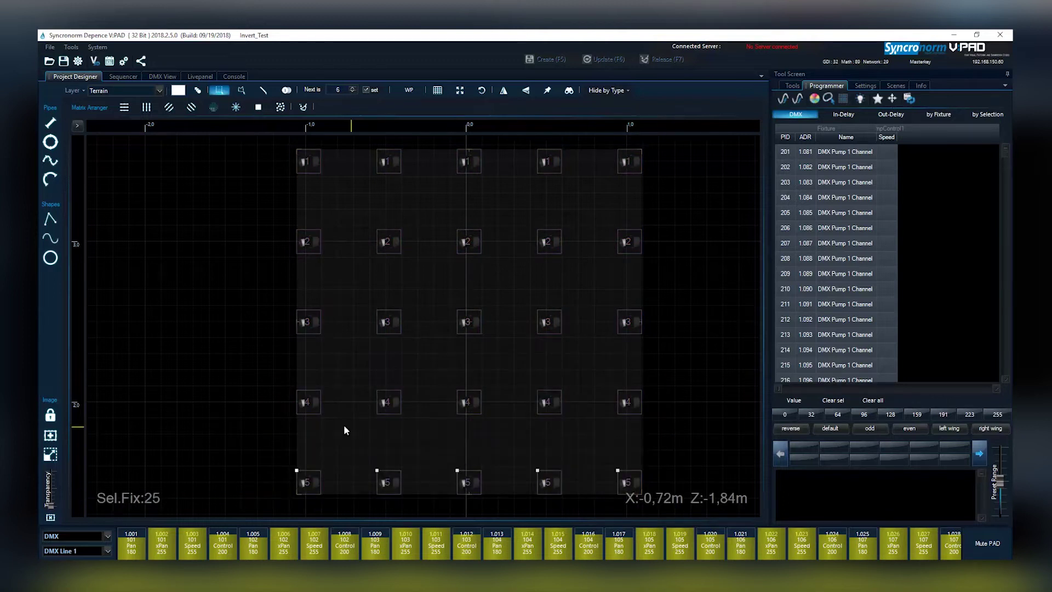
pyautogui.click(281, 401)
# Select the five DMX pump rows in order with held indices 1, 2, 3, 2 and 1, and clear the selection.
pyautogui.moveTo(261, 147); pyautogui.dragTo(686, 193)
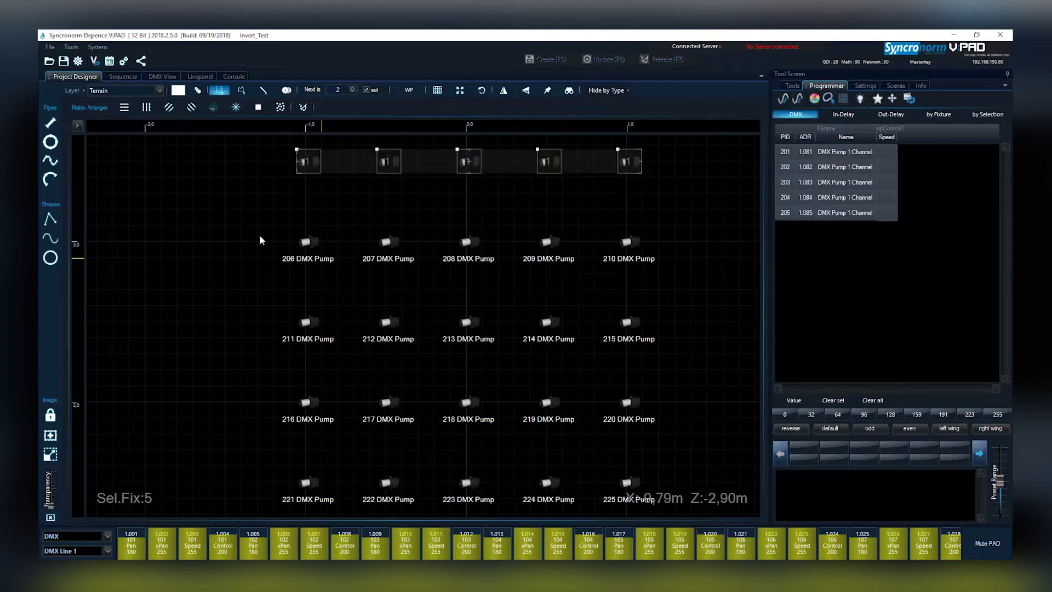
pyautogui.moveTo(210, 219); pyautogui.dragTo(698, 278)
pyautogui.moveTo(245, 312); pyautogui.dragTo(679, 361)
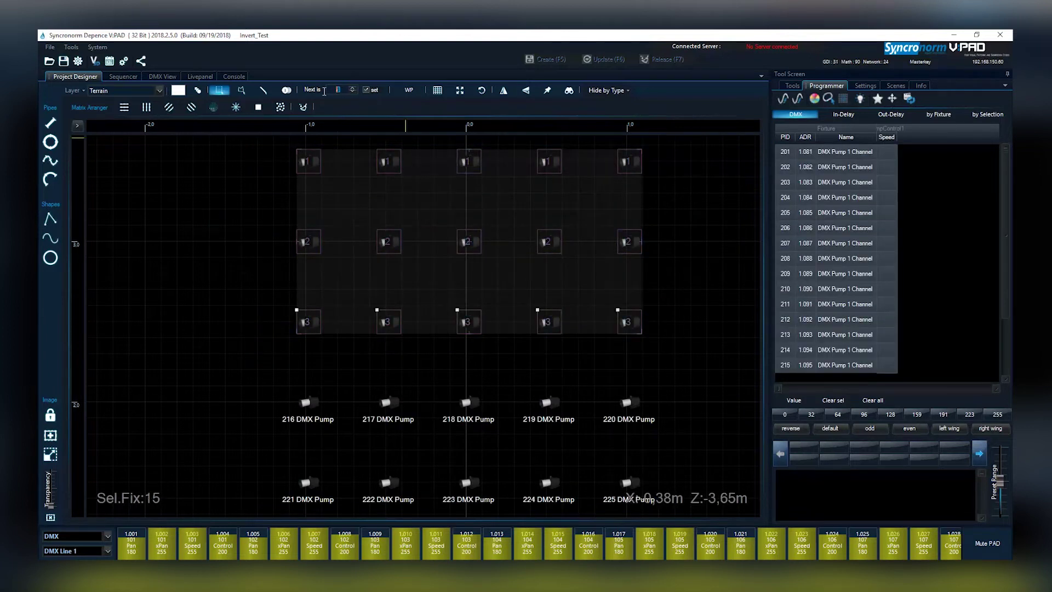
pyautogui.moveTo(278, 376); pyautogui.dragTo(664, 434)
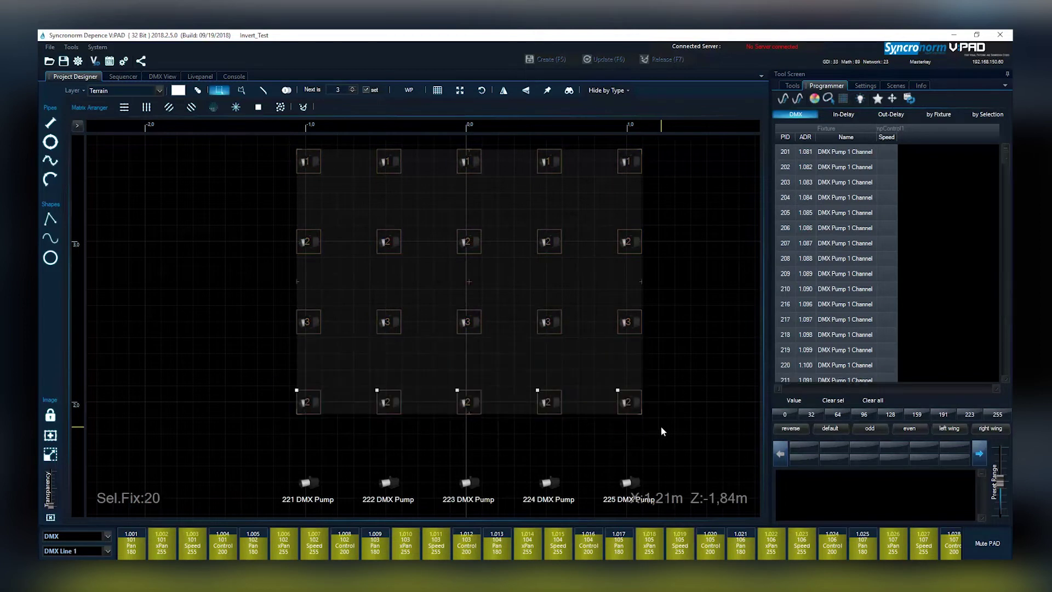
pyautogui.write('1')
pyautogui.moveTo(258, 444); pyautogui.dragTo(685, 505)
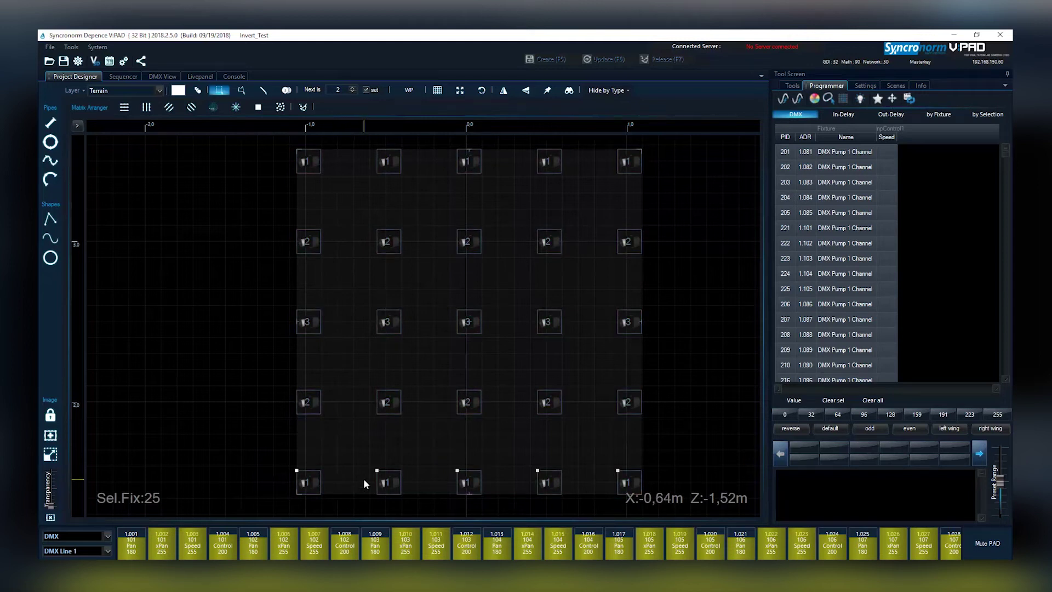
pyautogui.click(113, 369)
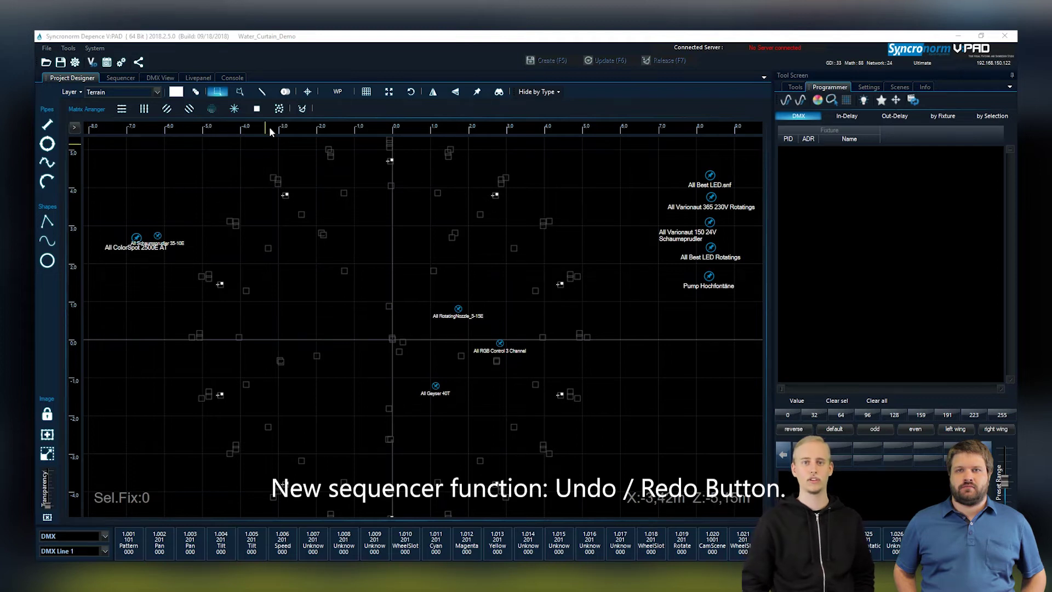
# In the Sequencer, shift the green Schaum Color Scene event to start at 10,07, and alternately undo and redo the move.
pyautogui.click(121, 78)
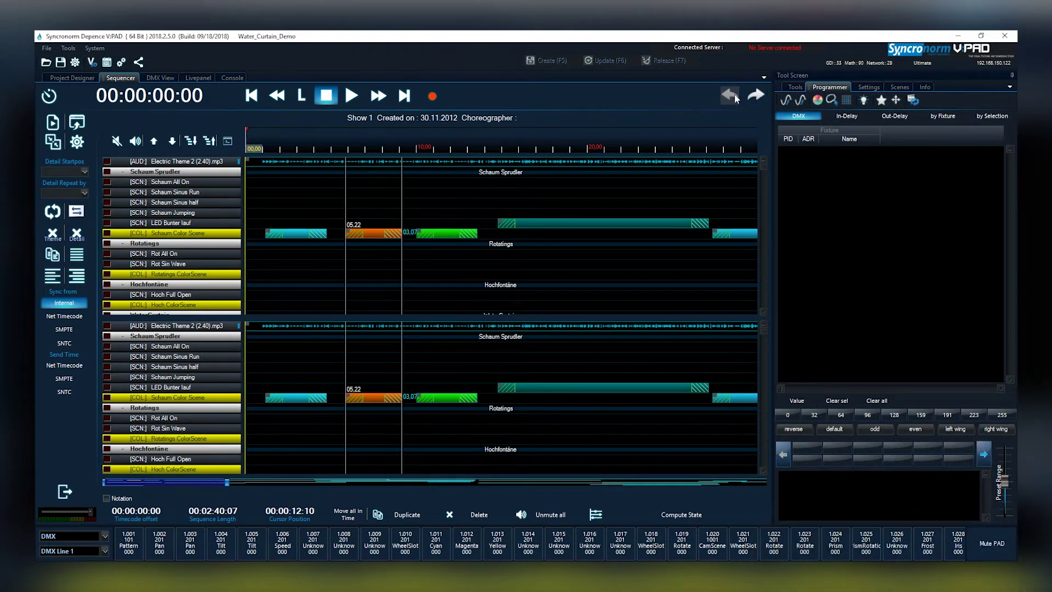
pyautogui.click(434, 234)
pyautogui.moveTo(434, 236)
pyautogui.mouseDown()
pyautogui.moveTo(501, 236)
pyautogui.moveTo(417, 236)
pyautogui.moveTo(469, 235)
pyautogui.moveTo(433, 236)
pyautogui.mouseUp()
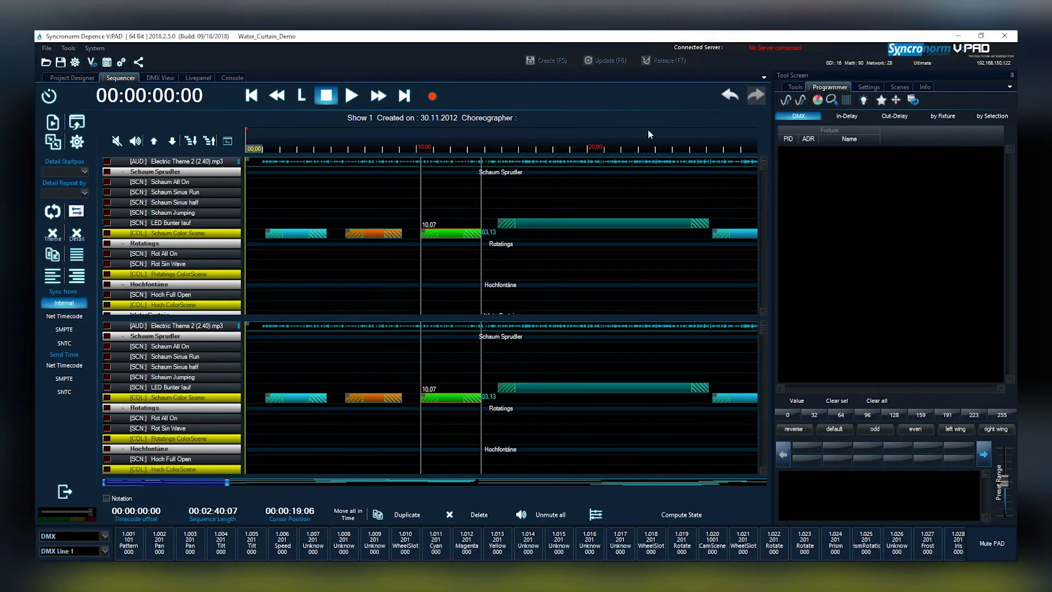
pyautogui.click(729, 97)
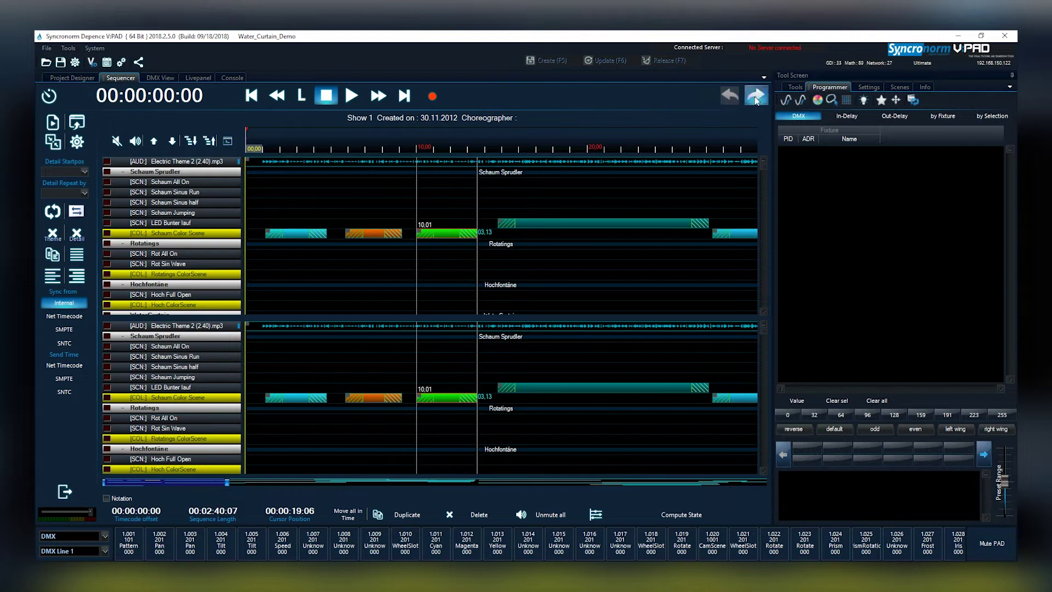
pyautogui.click(755, 96)
pyautogui.click(730, 97)
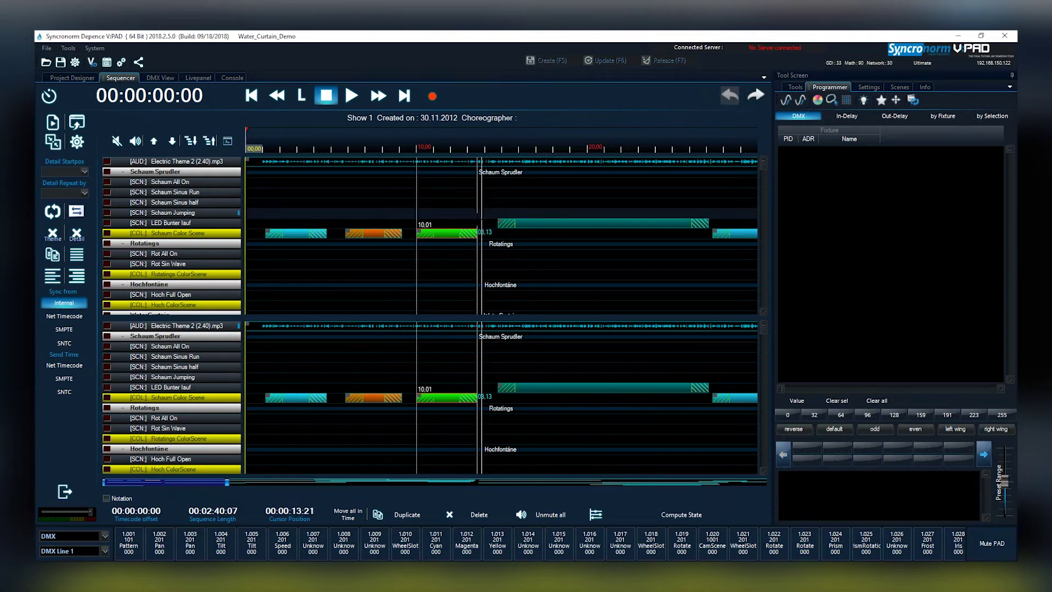
# Delete the orange Schaum Color Scene event, and alternately undo and redo the deletion.
pyautogui.click(370, 239)
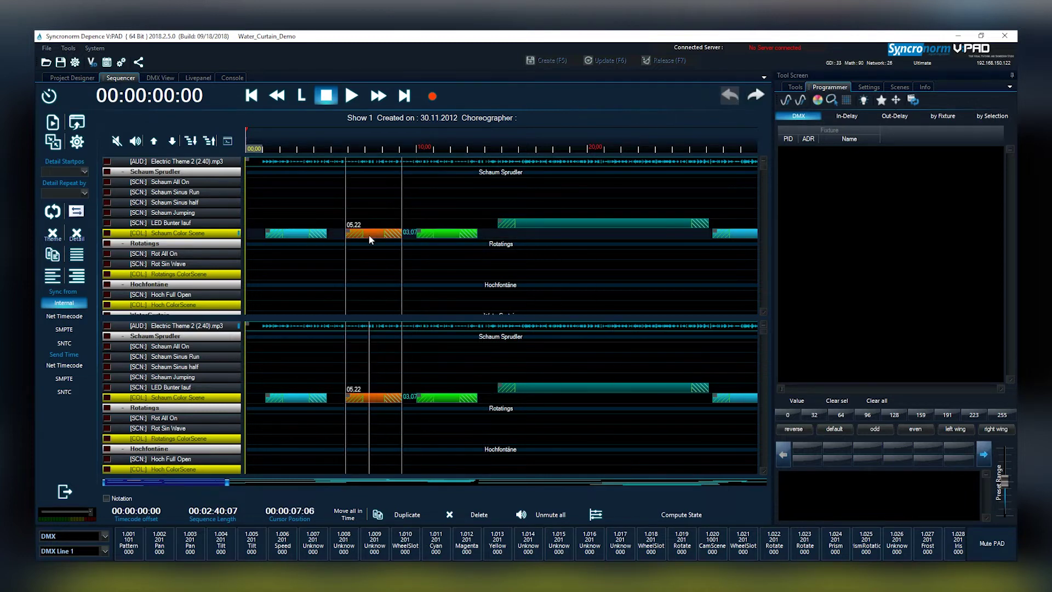
pyautogui.press('Delete')
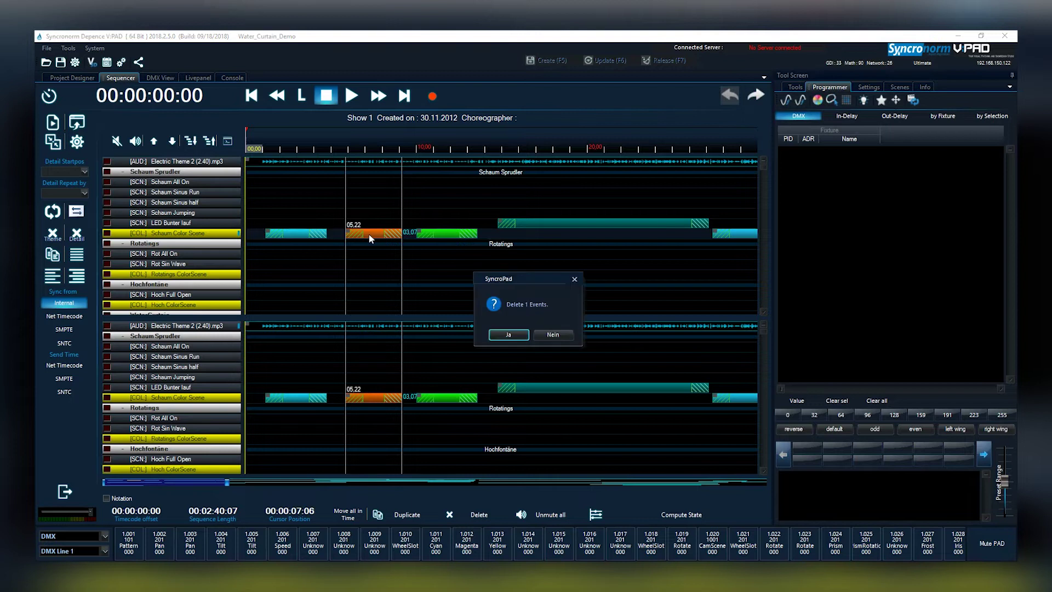
pyautogui.click(507, 335)
pyautogui.click(722, 99)
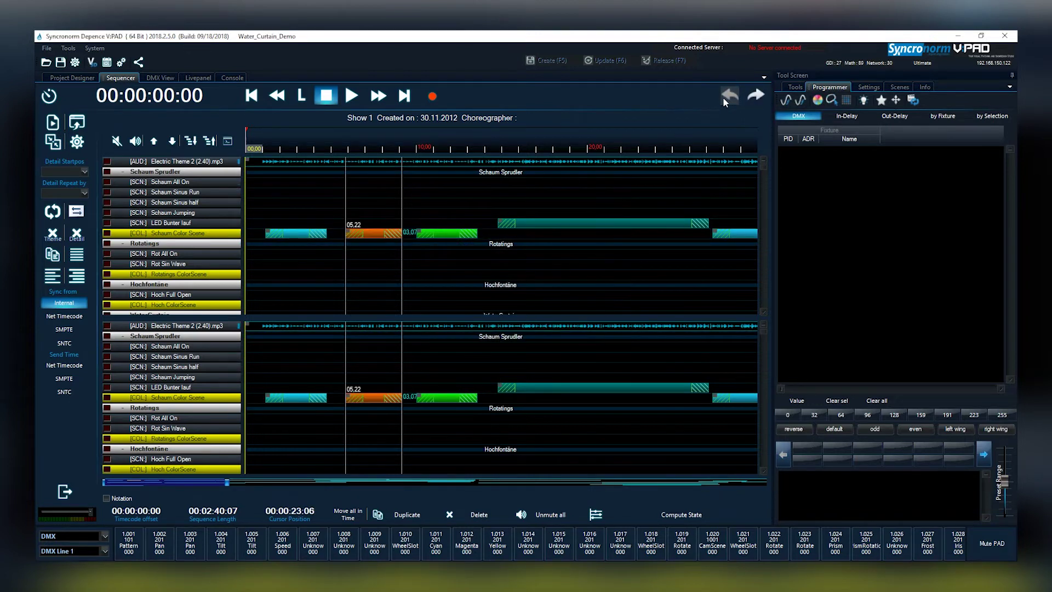
pyautogui.click(757, 96)
pyautogui.click(731, 97)
pyautogui.click(757, 98)
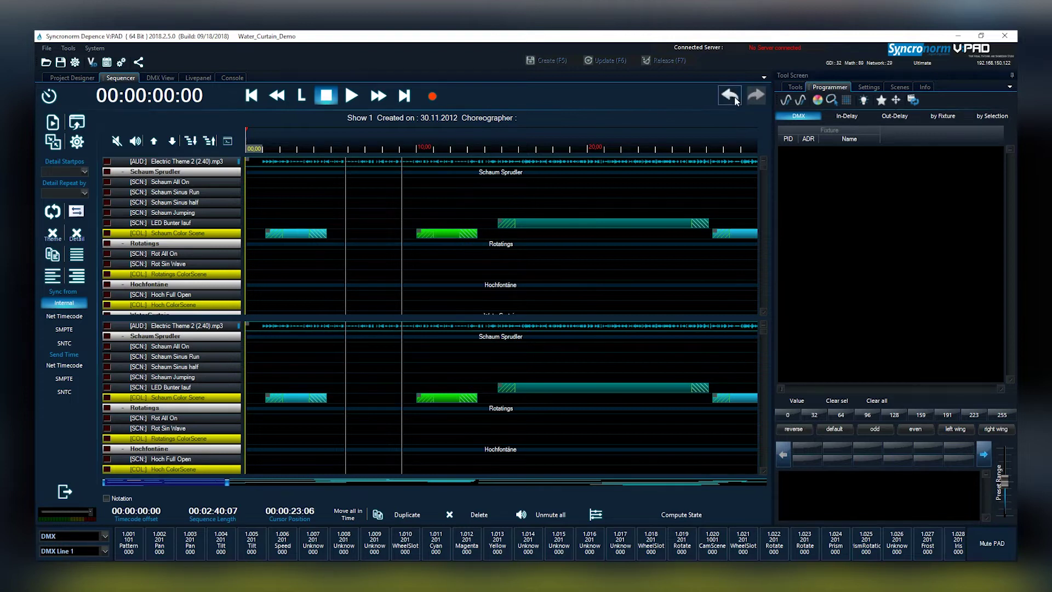
pyautogui.click(732, 97)
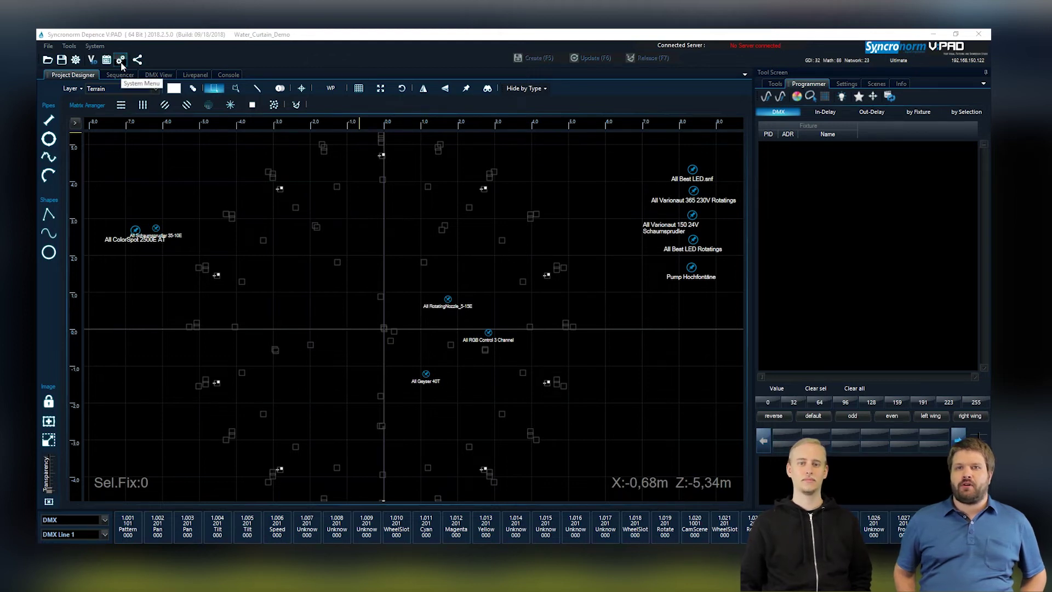
# Open the Program options from the system menu and examine the editor and sequencer settings.
pyautogui.click(121, 62)
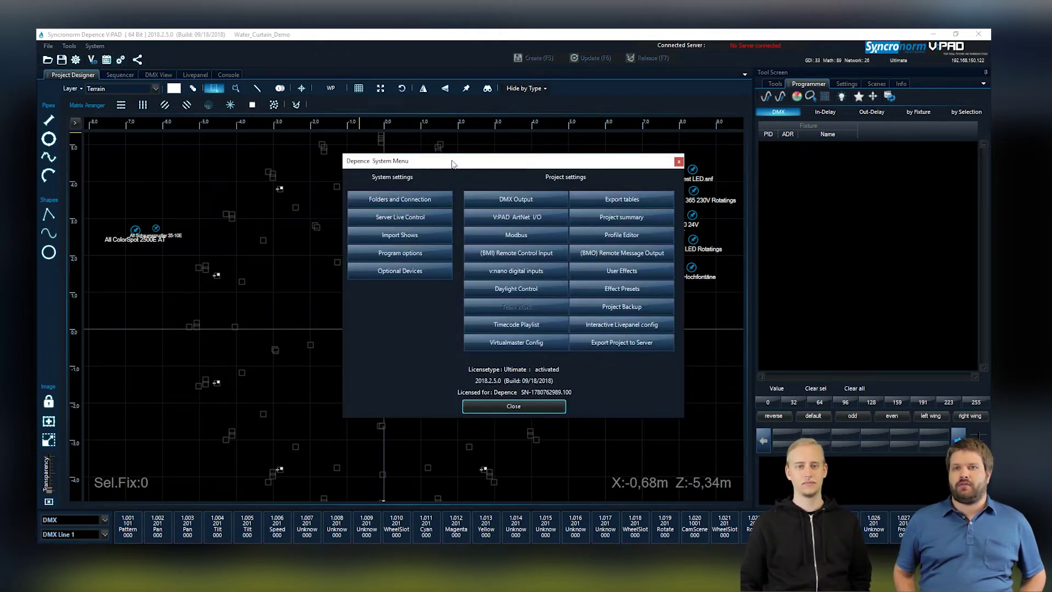
pyautogui.moveTo(463, 165); pyautogui.dragTo(420, 137)
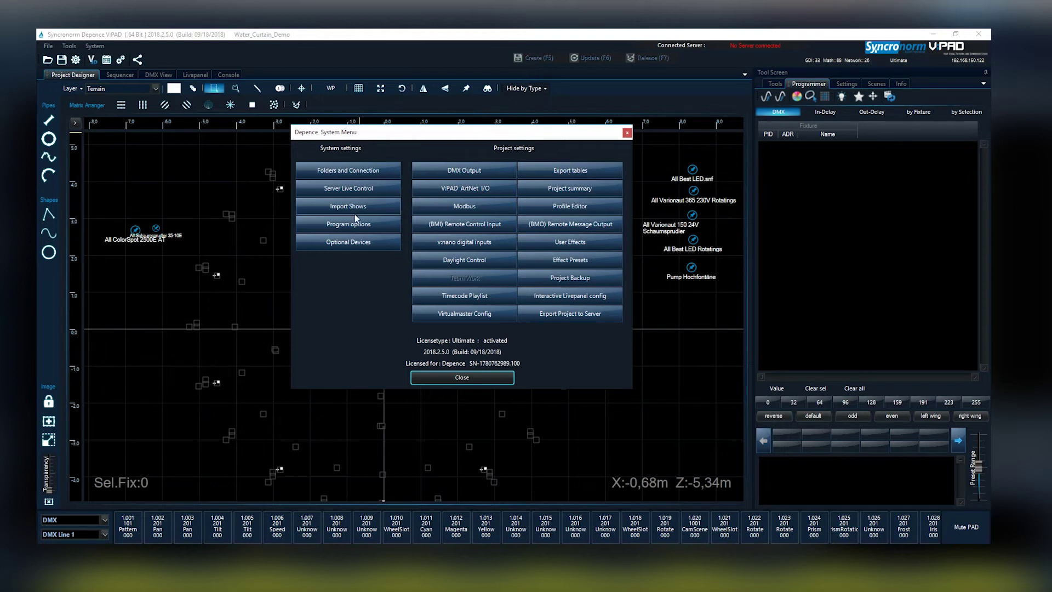
pyautogui.click(330, 226)
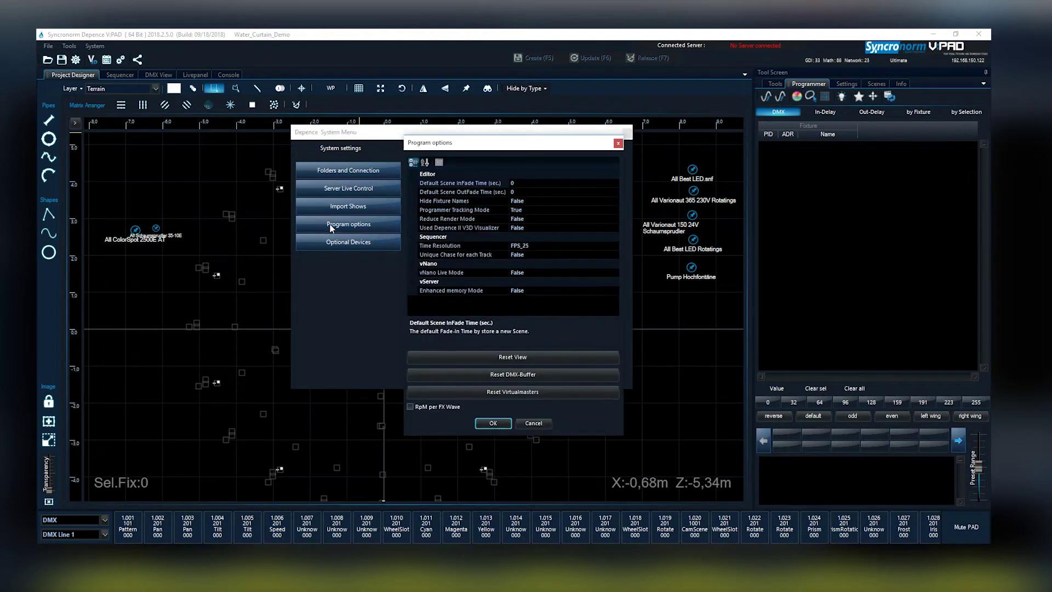
pyautogui.moveTo(502, 153); pyautogui.dragTo(630, 102)
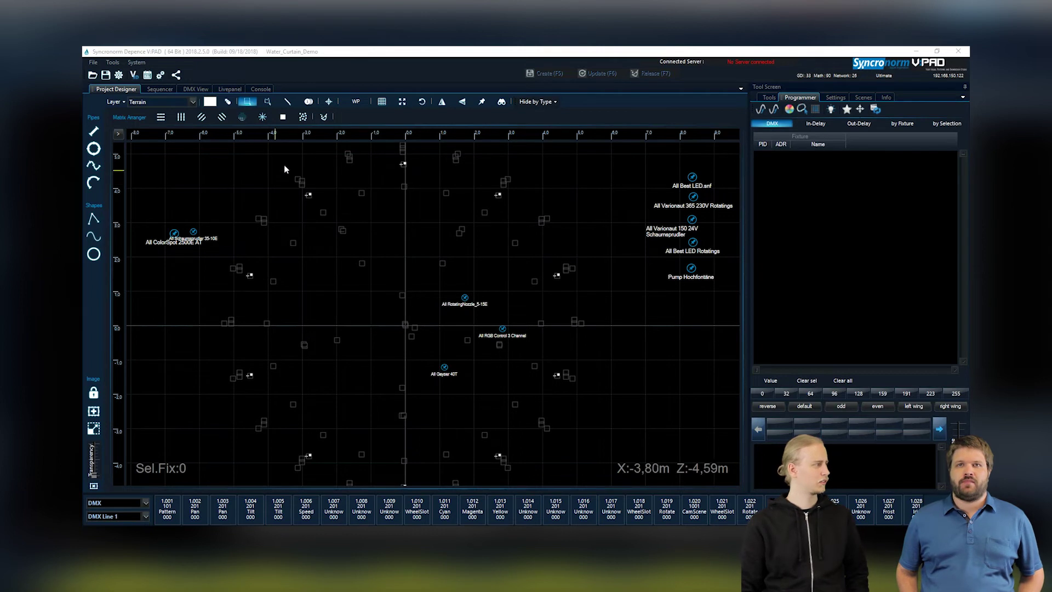
# In the Livepanel's edit mode, add an audio button for Electric Theme 2 (2.40) from the project's Sequences/Show 1 folder.
pyautogui.click(230, 89)
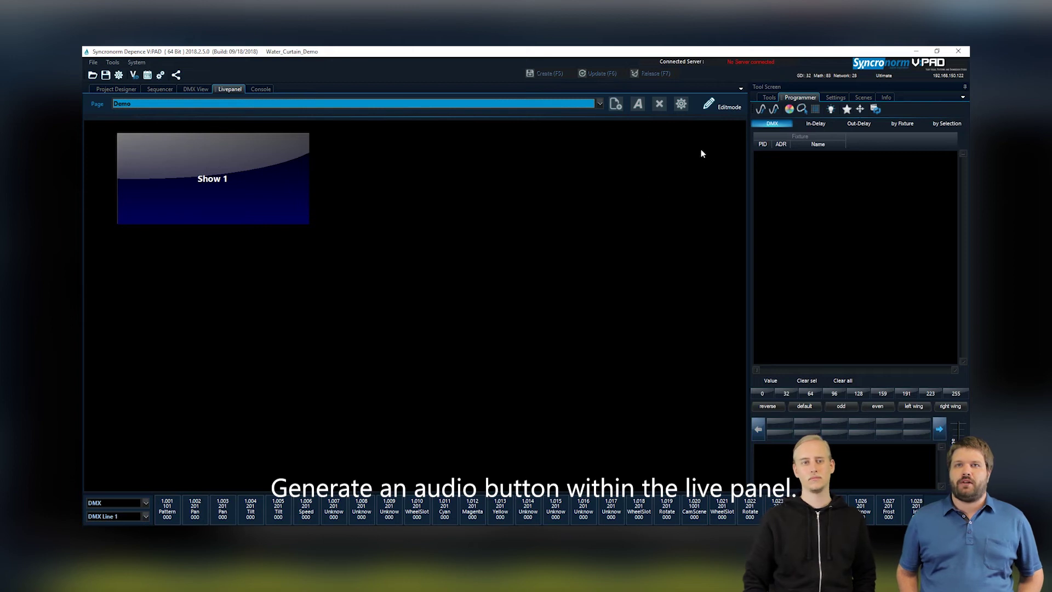
pyautogui.click(734, 109)
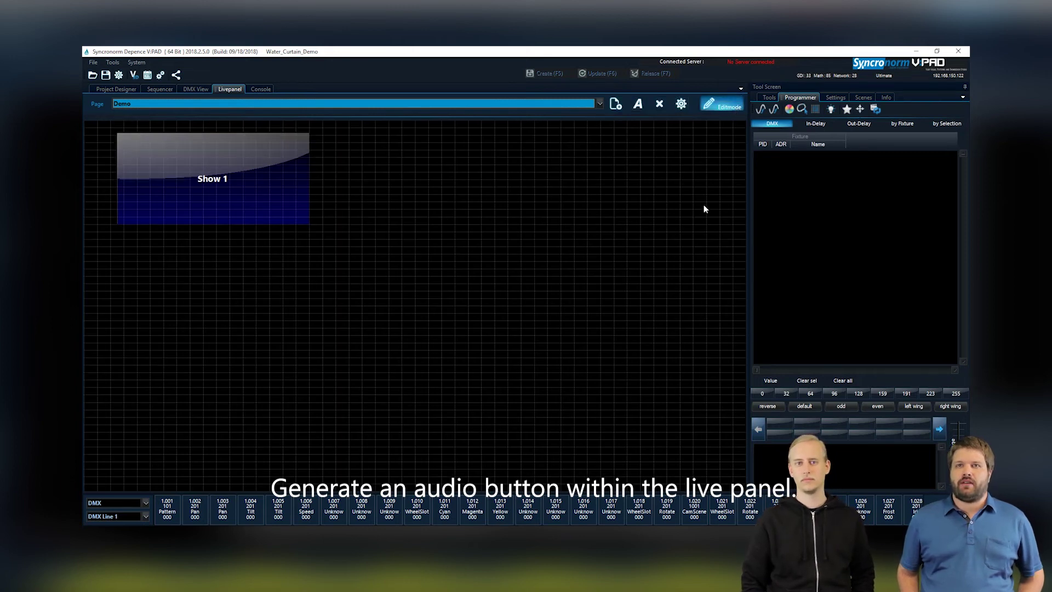
pyautogui.rightClick(395, 211)
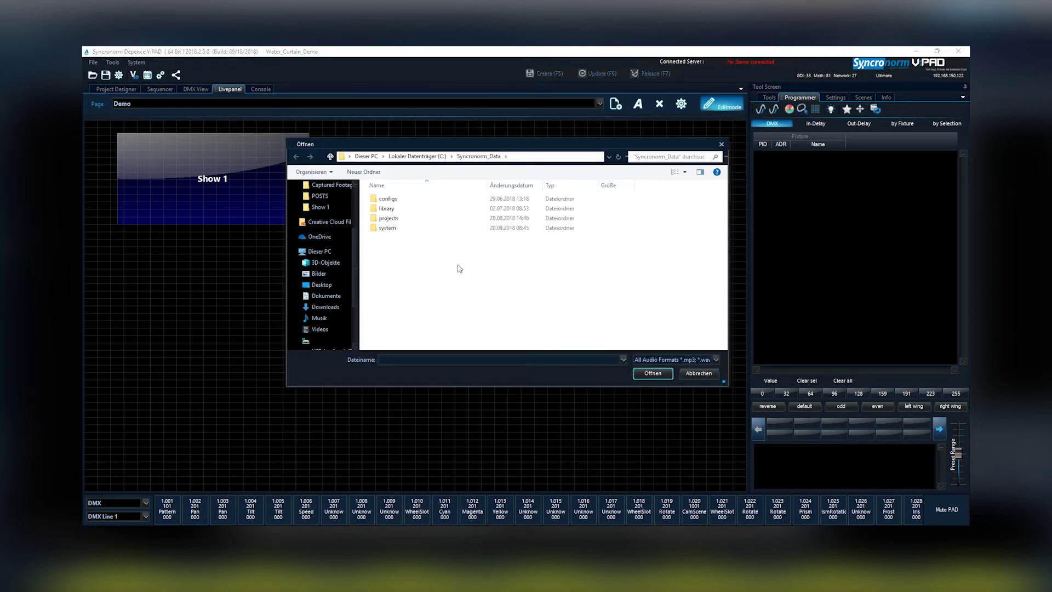
pyautogui.doubleClick(407, 218)
pyautogui.doubleClick(419, 286)
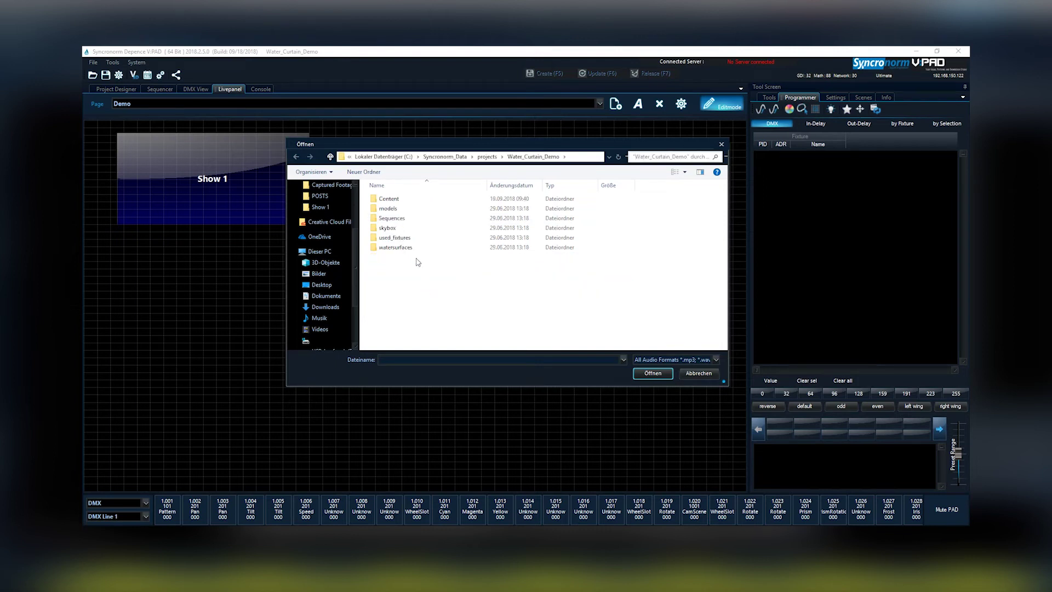
pyautogui.doubleClick(405, 218)
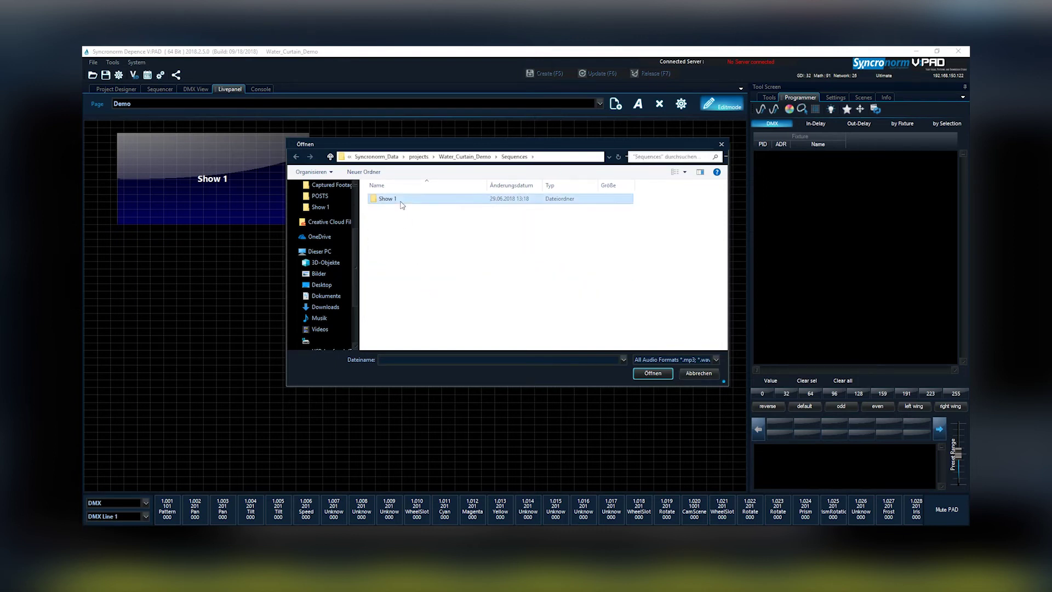
pyautogui.doubleClick(402, 200)
pyautogui.click(402, 199)
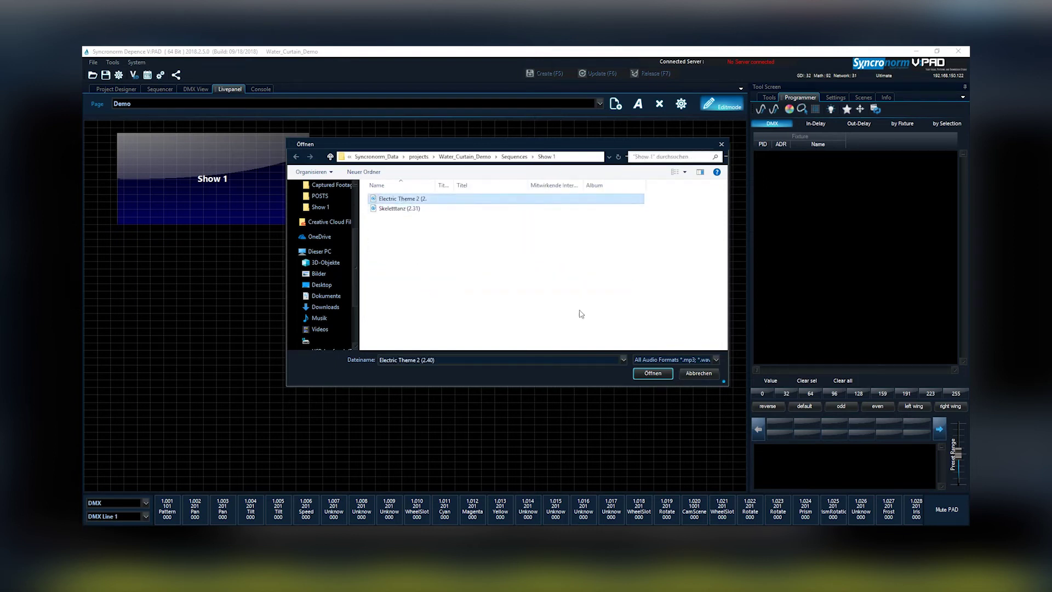
pyautogui.click(646, 375)
# Resize the Electric Theme 2 (2.40).mp3 button beside Show 1, and trigger it outside edit mode.
pyautogui.moveTo(443, 239); pyautogui.dragTo(474, 222)
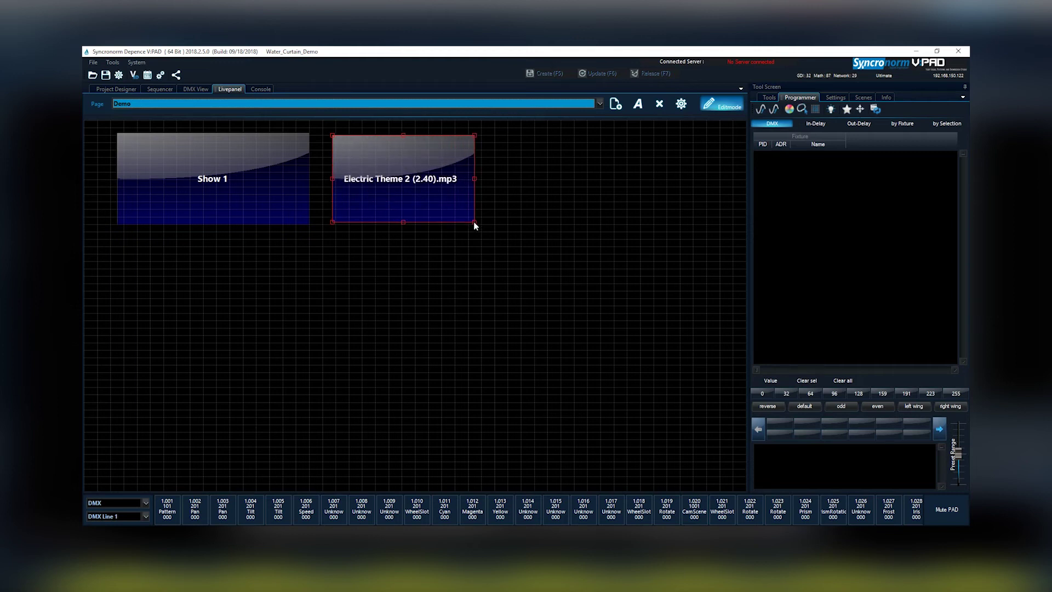
pyautogui.click(504, 248)
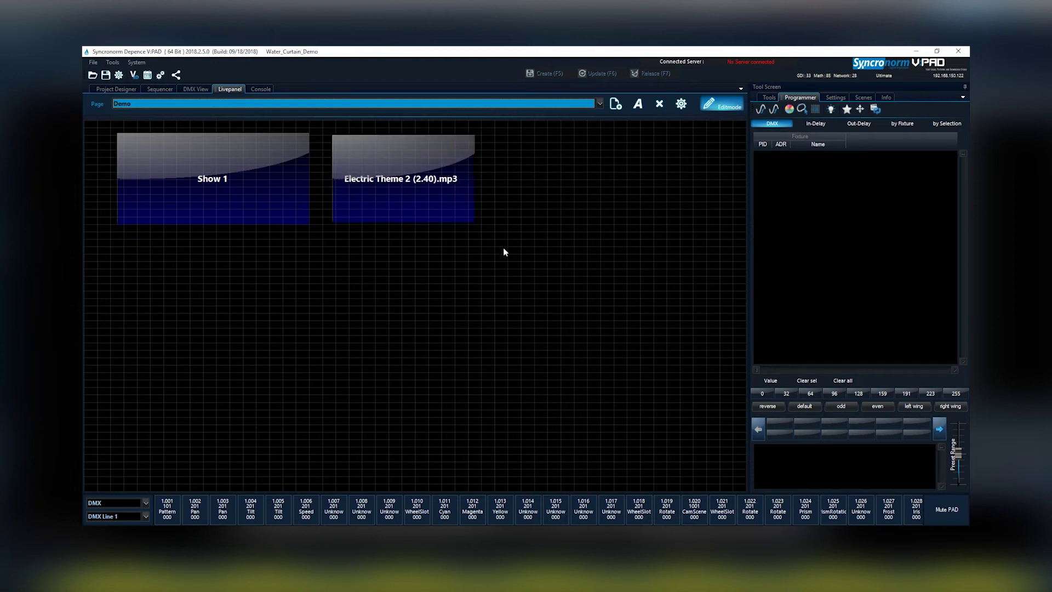
pyautogui.click(720, 108)
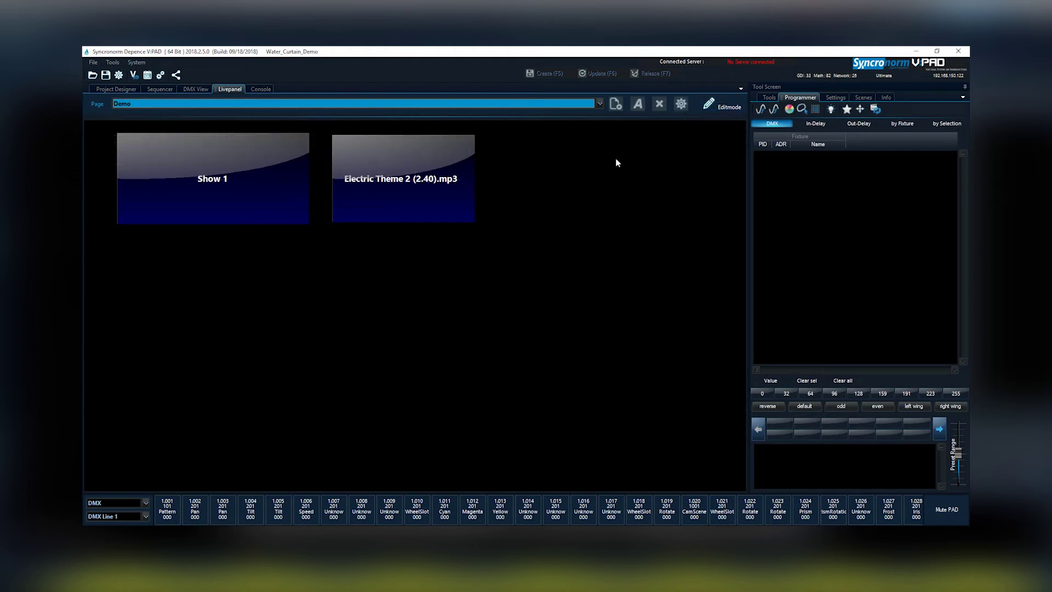
pyautogui.click(425, 197)
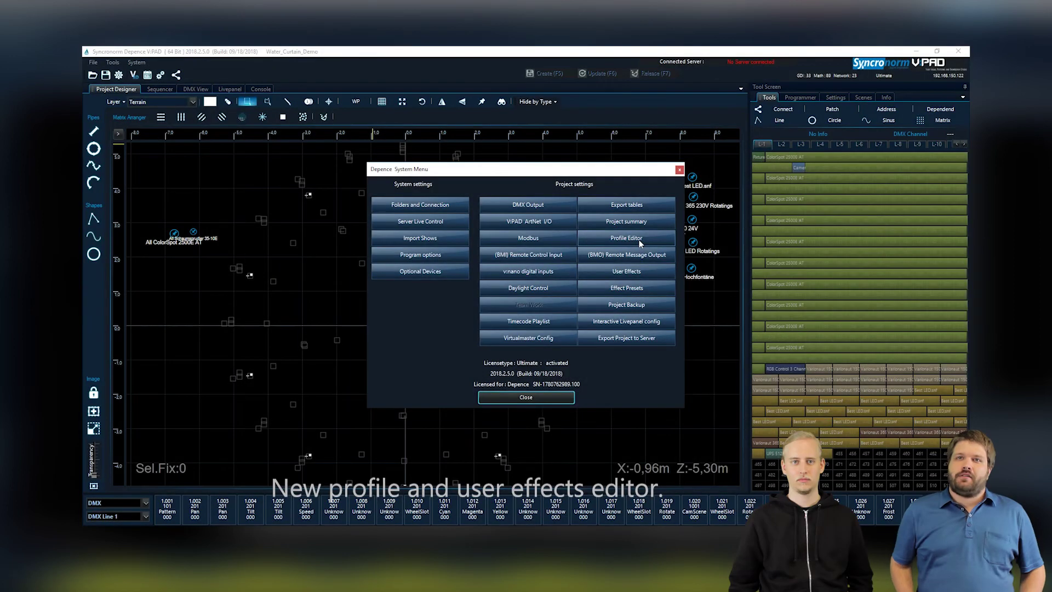
# Open the Profile Editor from the system menu and create a new profile named test1.
pyautogui.click(639, 240)
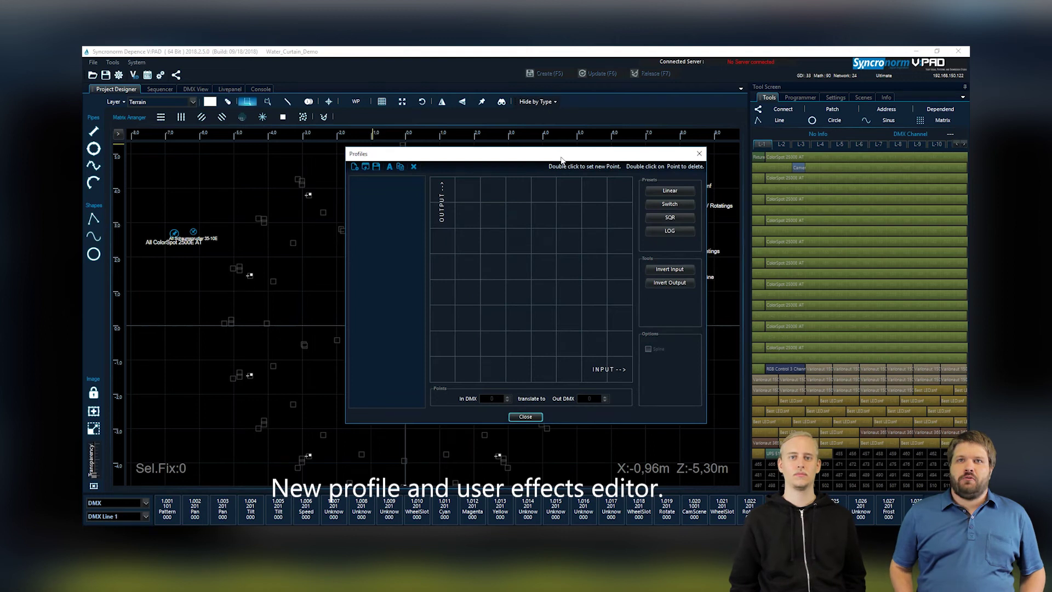
pyautogui.moveTo(566, 173); pyautogui.dragTo(422, 229)
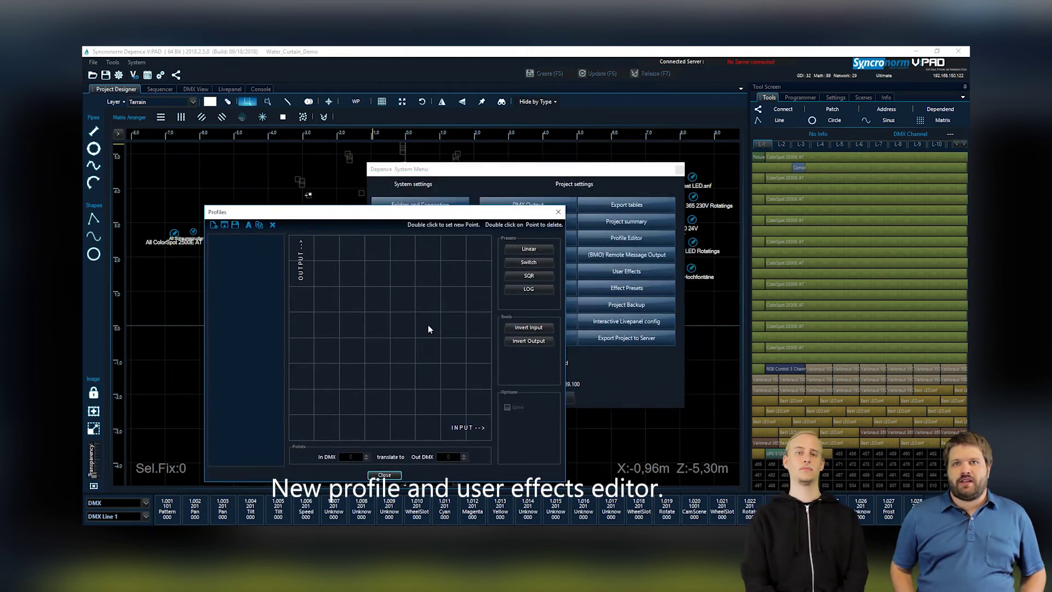
pyautogui.click(214, 226)
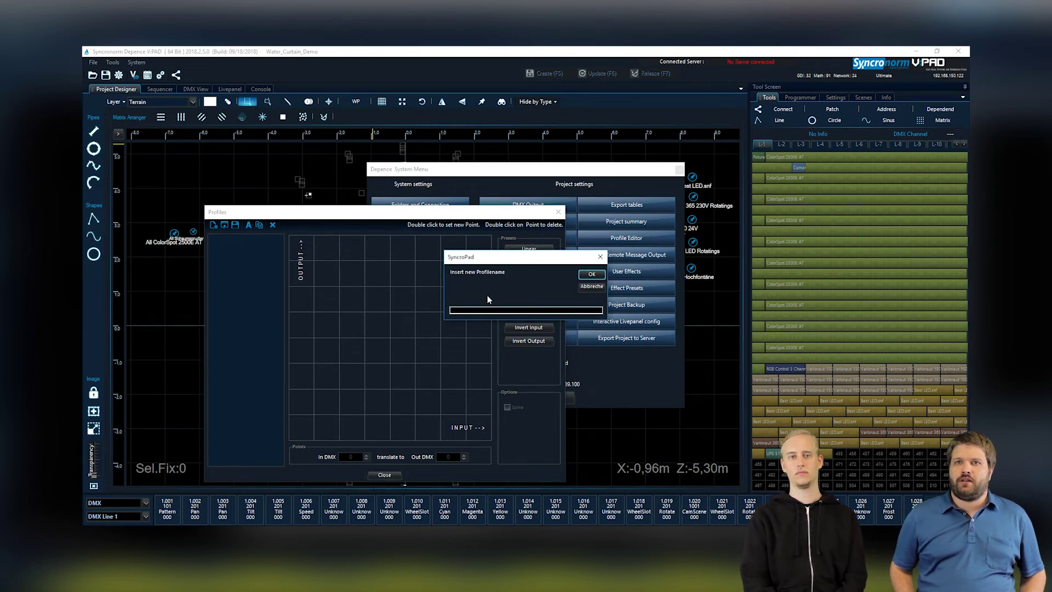
pyautogui.write('test1')
pyautogui.press('Return')
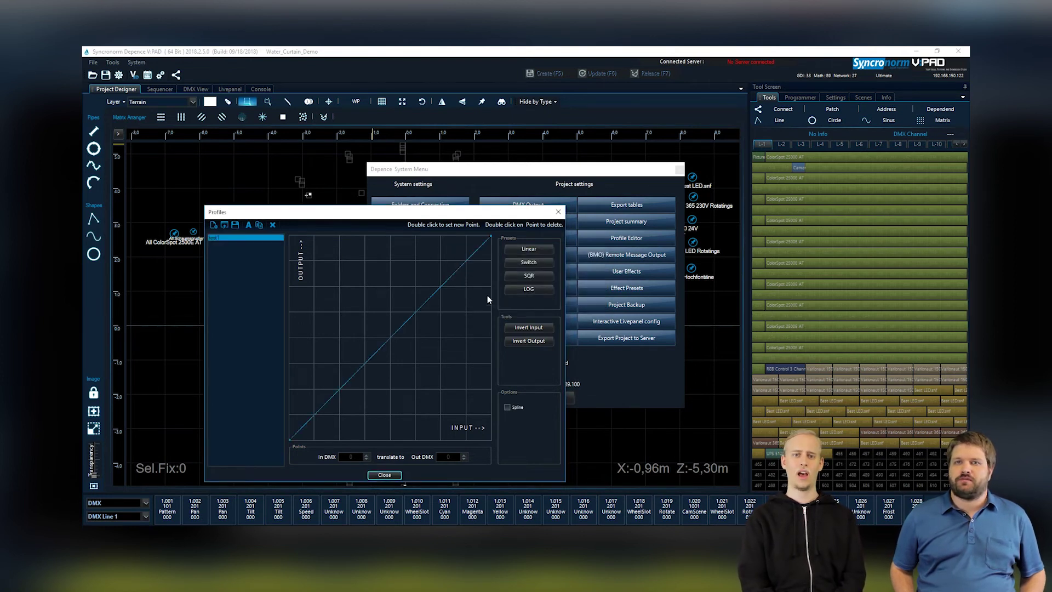
# Add three points along the test1 curve, and move all three, placing the lowest at In DMX 50 and Out DMX 70.
pyautogui.doubleClick(354, 374)
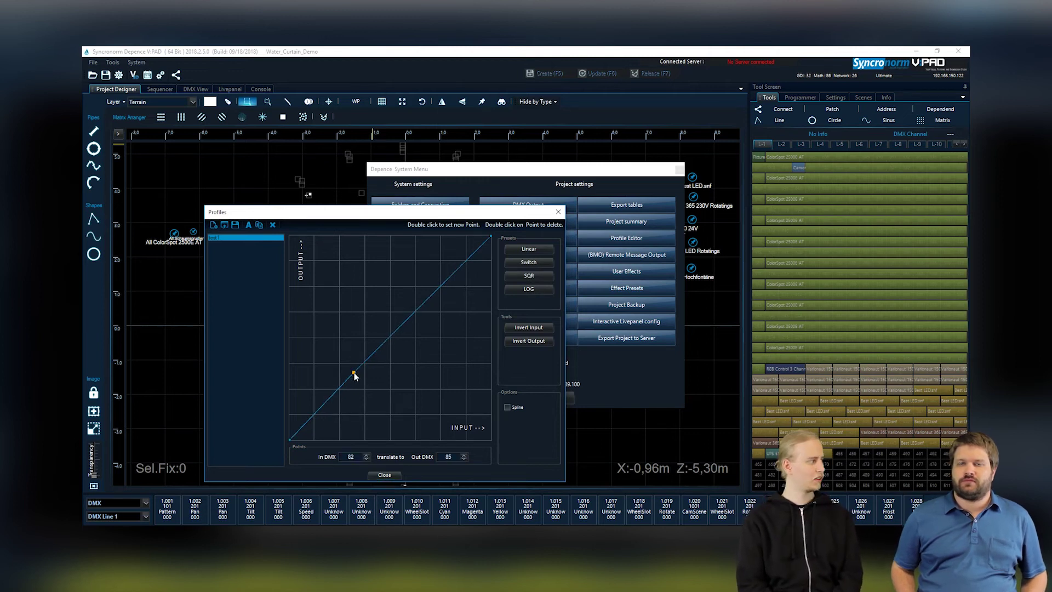
pyautogui.doubleClick(396, 330)
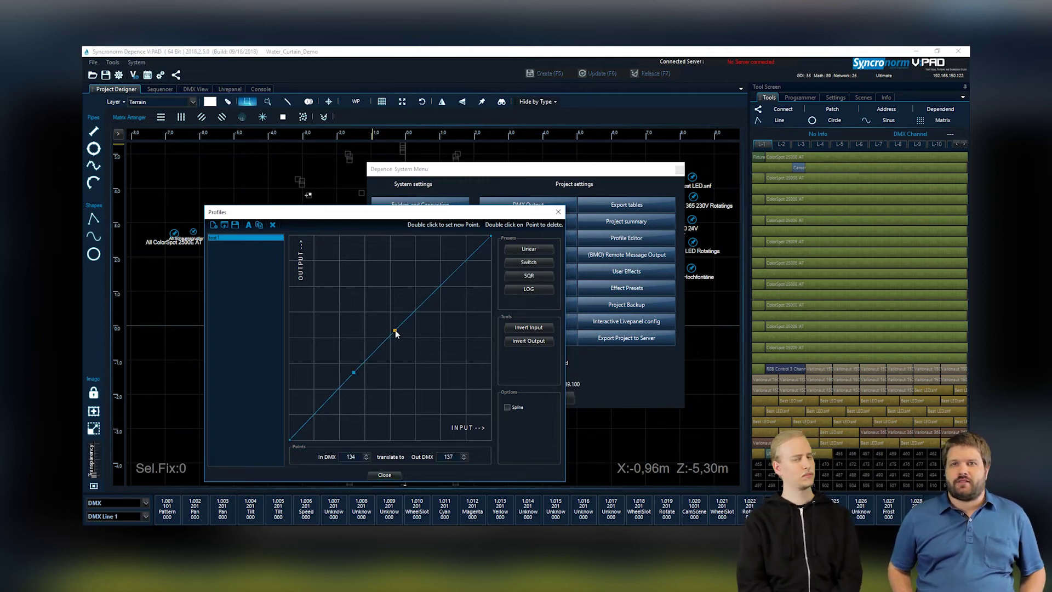
pyautogui.doubleClick(431, 294)
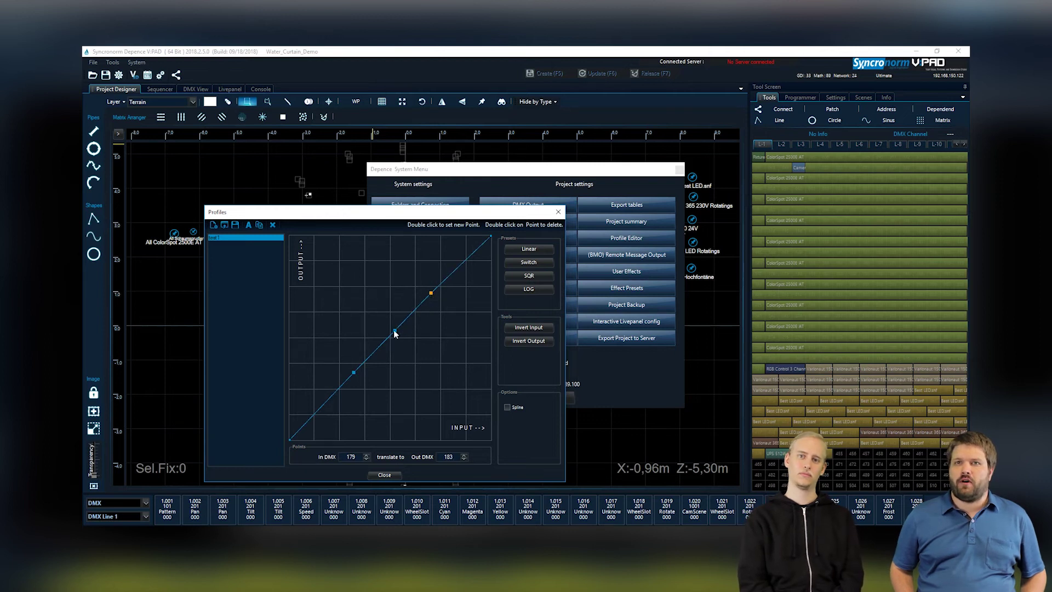
pyautogui.moveTo(394, 331)
pyautogui.mouseDown()
pyautogui.moveTo(371, 318)
pyautogui.moveTo(409, 360)
pyautogui.moveTo(384, 341)
pyautogui.mouseUp()
pyautogui.moveTo(353, 373); pyautogui.dragTo(329, 386)
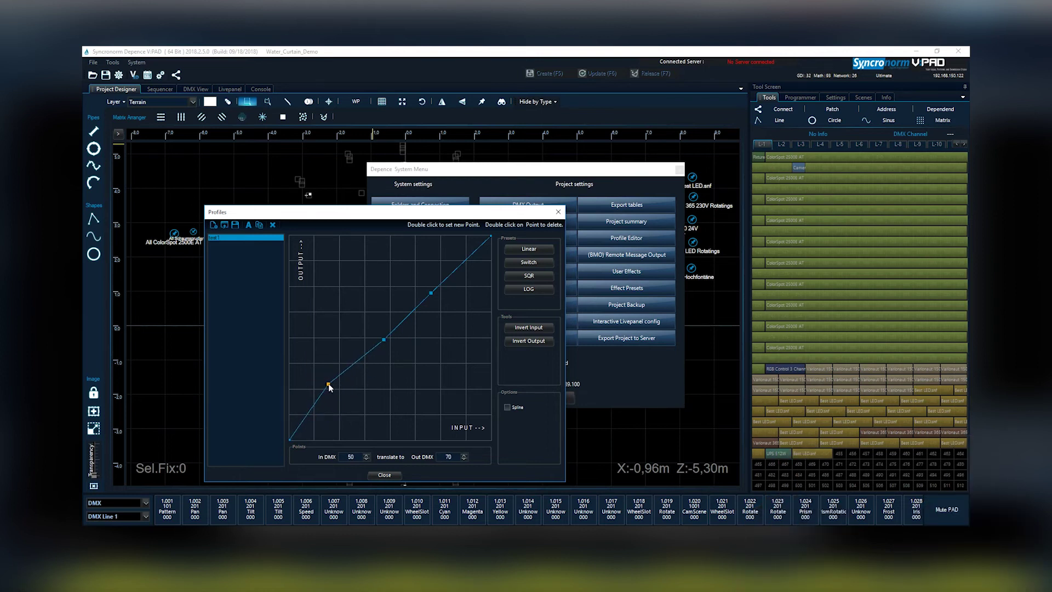
pyautogui.moveTo(431, 294)
pyautogui.mouseDown()
pyautogui.moveTo(416, 282)
pyautogui.moveTo(459, 253)
pyautogui.moveTo(419, 282)
pyautogui.mouseUp()
# Try the output and input inversion on the profile curve, followed by the Switch and Linear presets.
pyautogui.click(522, 343)
pyautogui.click(524, 328)
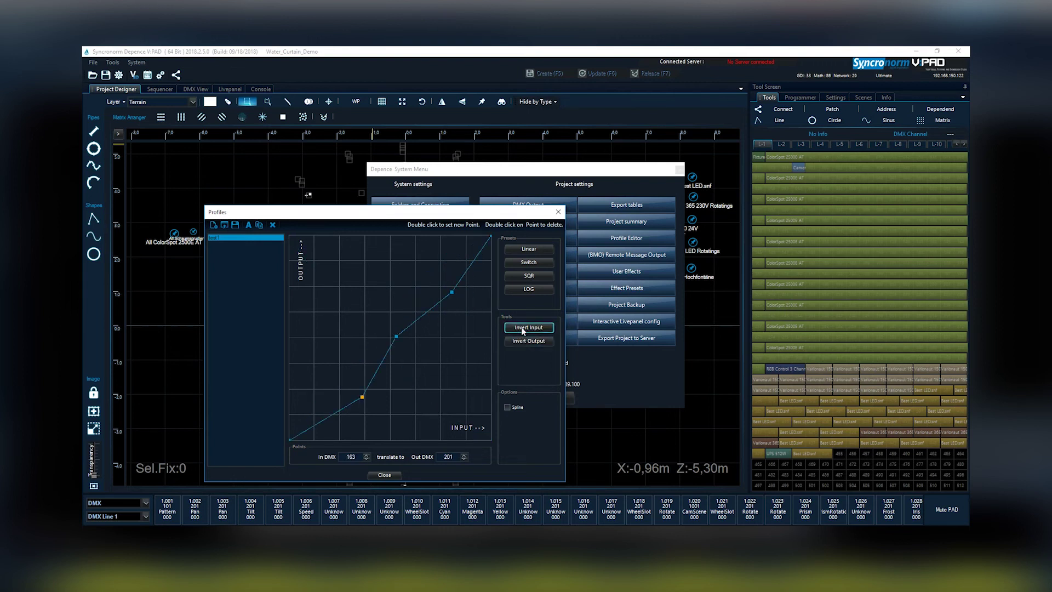
pyautogui.click(534, 265)
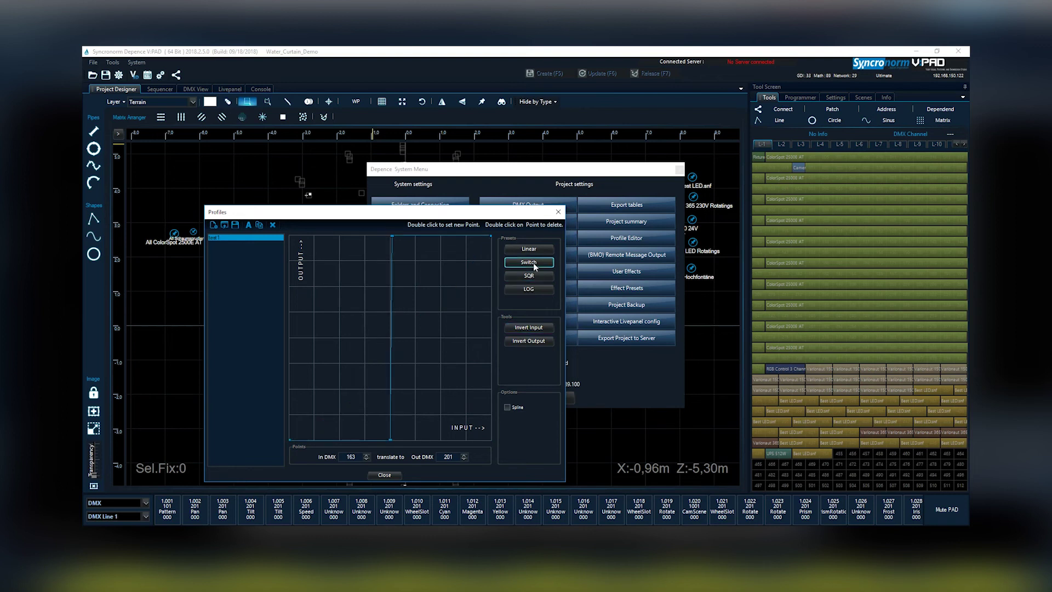
pyautogui.click(535, 250)
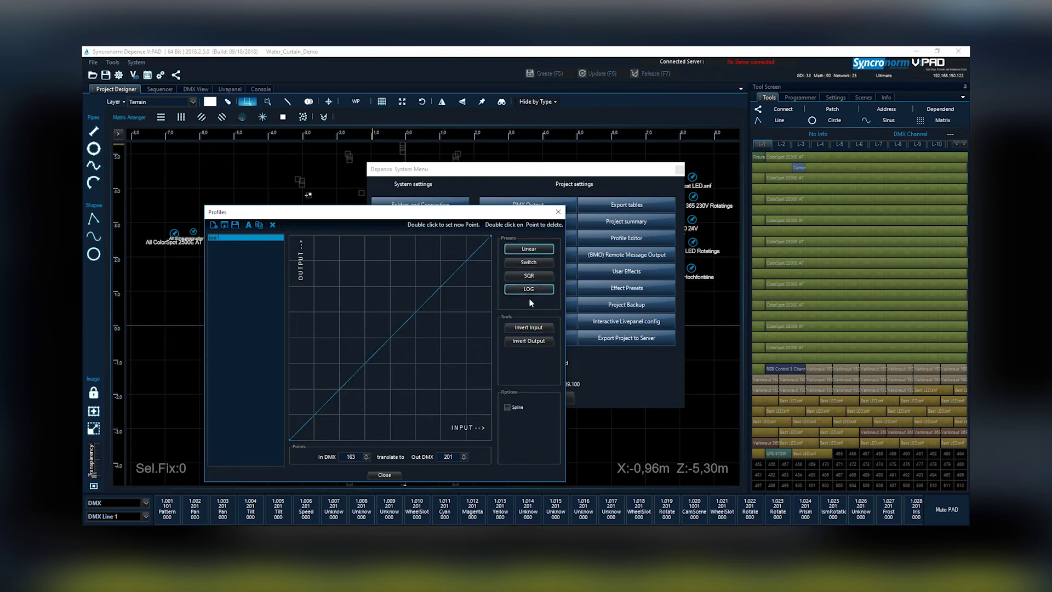
# Reshape the linear profile with five new points, including DMX 112 to 112 and 185 to 212, and close the profile editor.
pyautogui.doubleClick(318, 409)
pyautogui.doubleClick(350, 380)
pyautogui.doubleClick(378, 350)
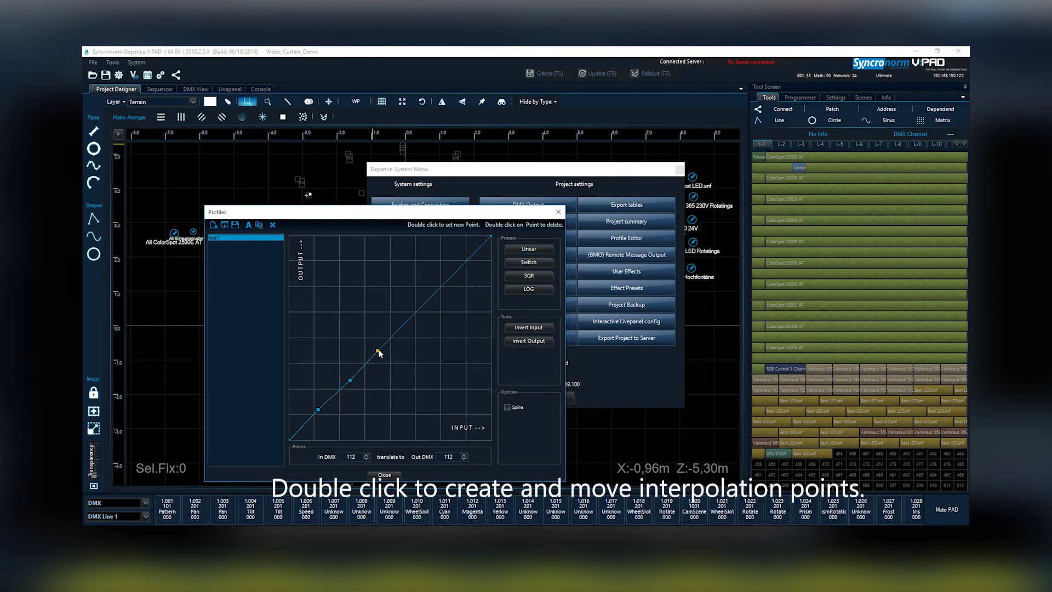
pyautogui.doubleClick(441, 330)
pyautogui.doubleClick(435, 270)
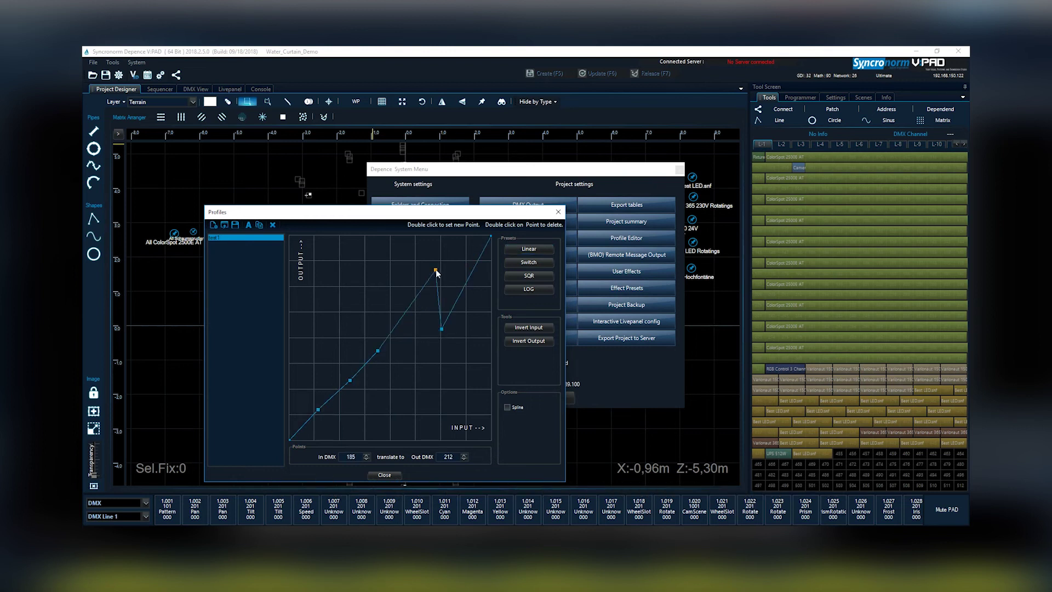
pyautogui.moveTo(442, 329); pyautogui.dragTo(467, 299)
pyautogui.click(384, 475)
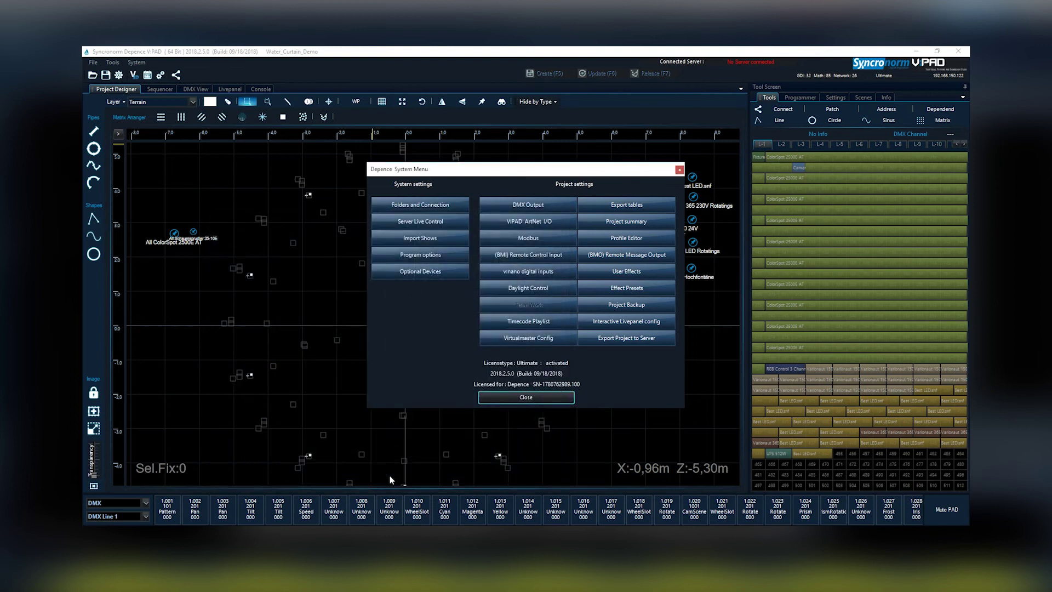
# Open the User Effects wave editor and examine the curve of each predefined waveform from Sin to SawInv.
pyautogui.click(652, 278)
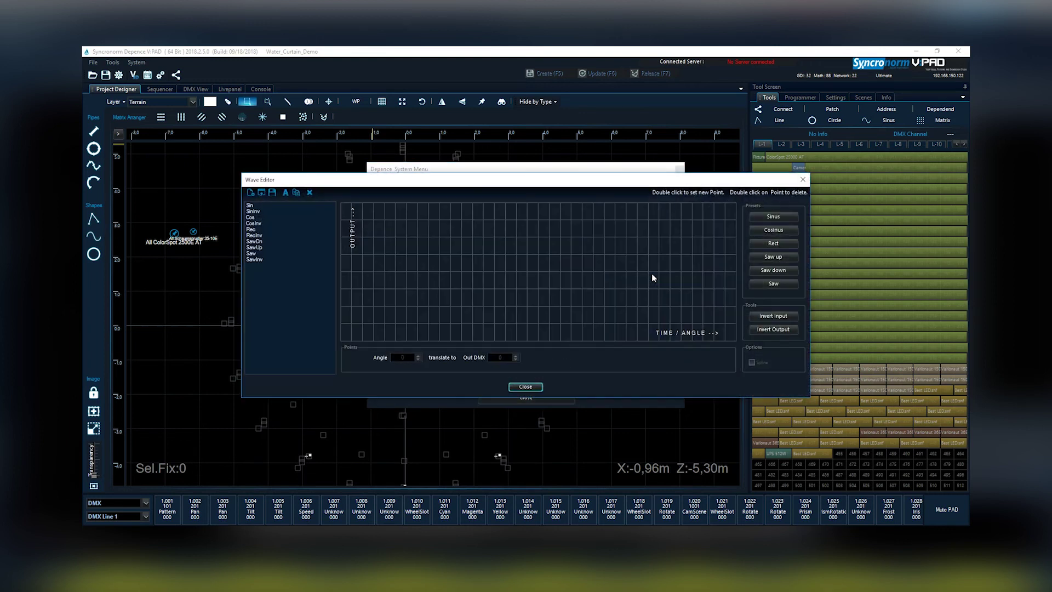
pyautogui.moveTo(638, 187); pyautogui.dragTo(618, 258)
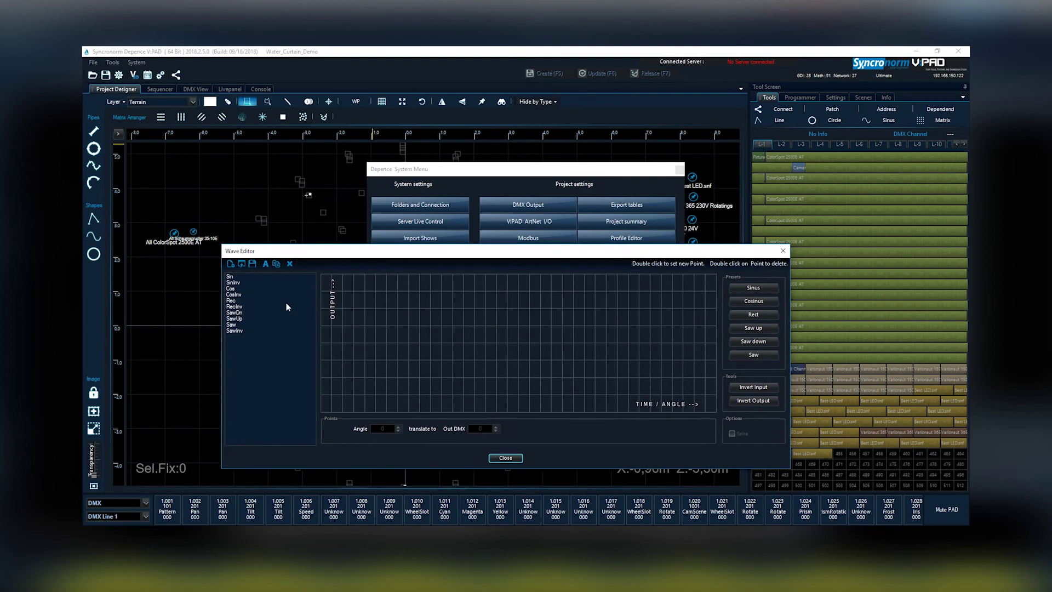
pyautogui.click(233, 276)
pyautogui.click(233, 283)
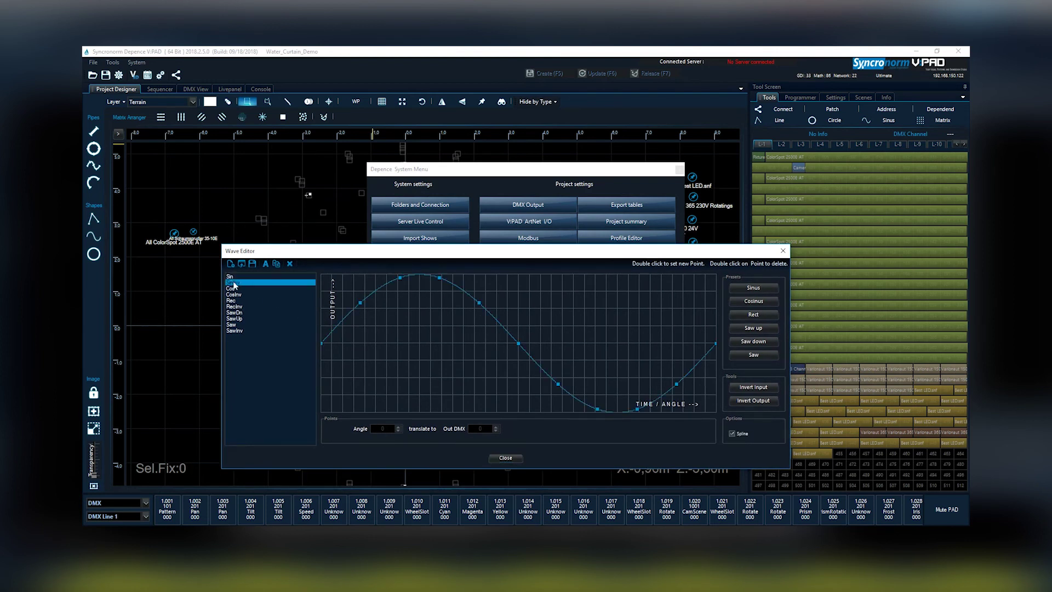
pyautogui.click(235, 290)
pyautogui.click(237, 294)
pyautogui.click(237, 301)
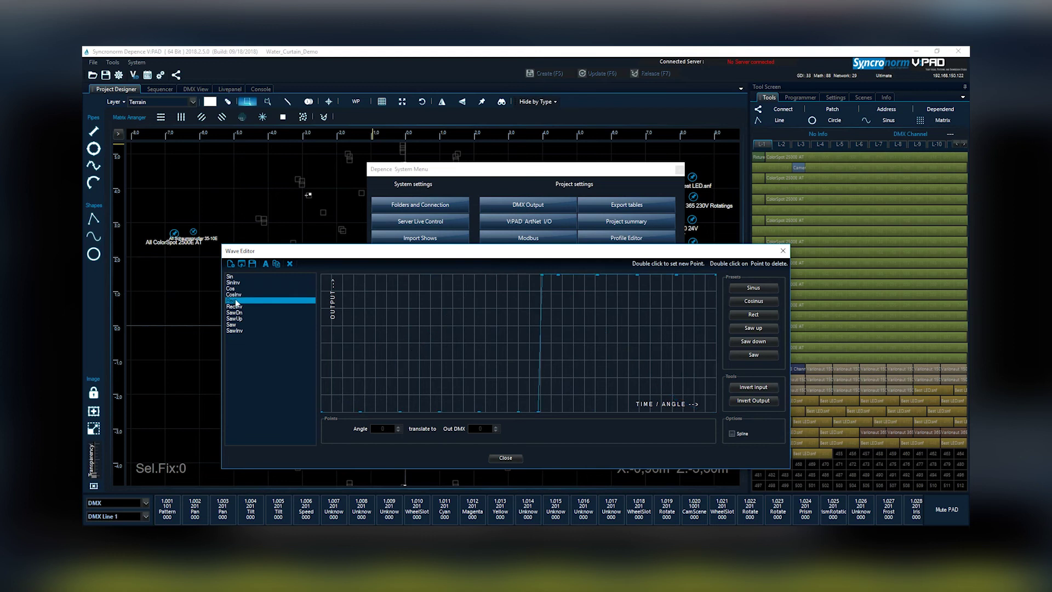
pyautogui.click(235, 307)
pyautogui.click(236, 312)
pyautogui.click(237, 318)
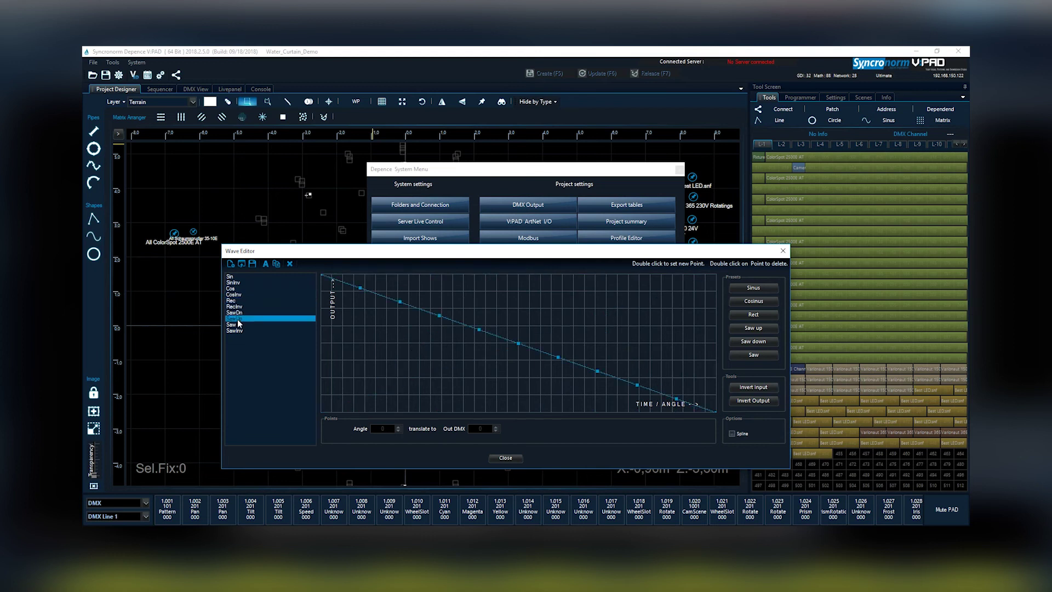
pyautogui.click(238, 325)
pyautogui.click(240, 330)
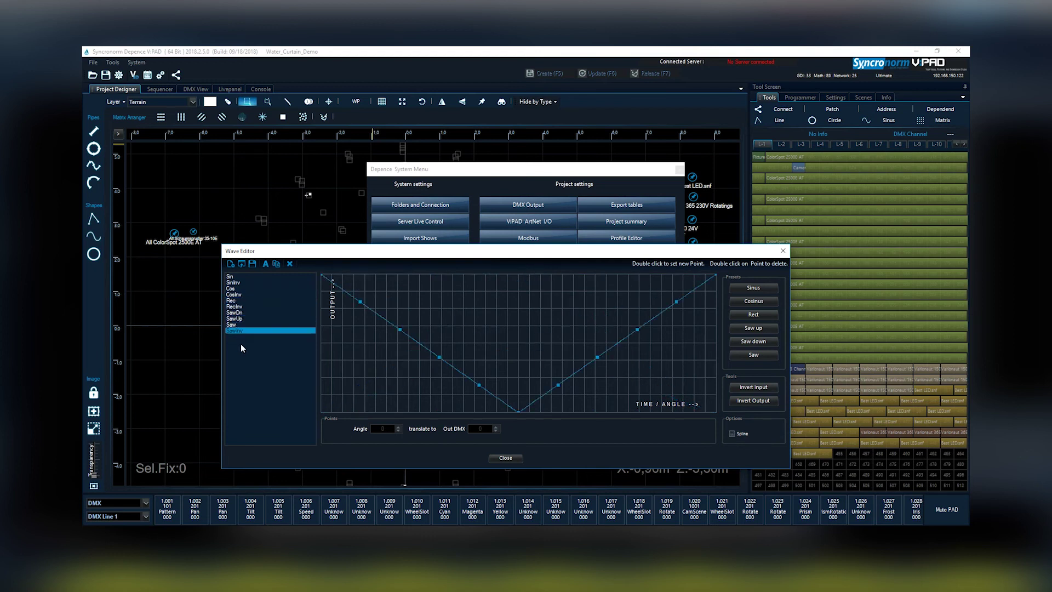
# Add two points on the Sin wave's falling slope, and lower the existing point just before its crest.
pyautogui.click(233, 277)
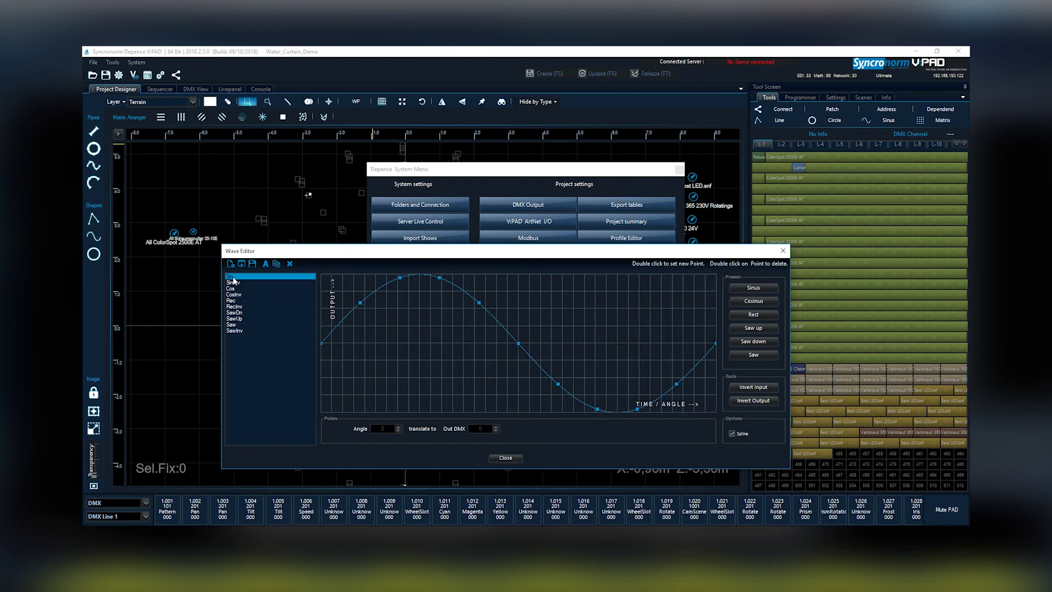
pyautogui.click(230, 264)
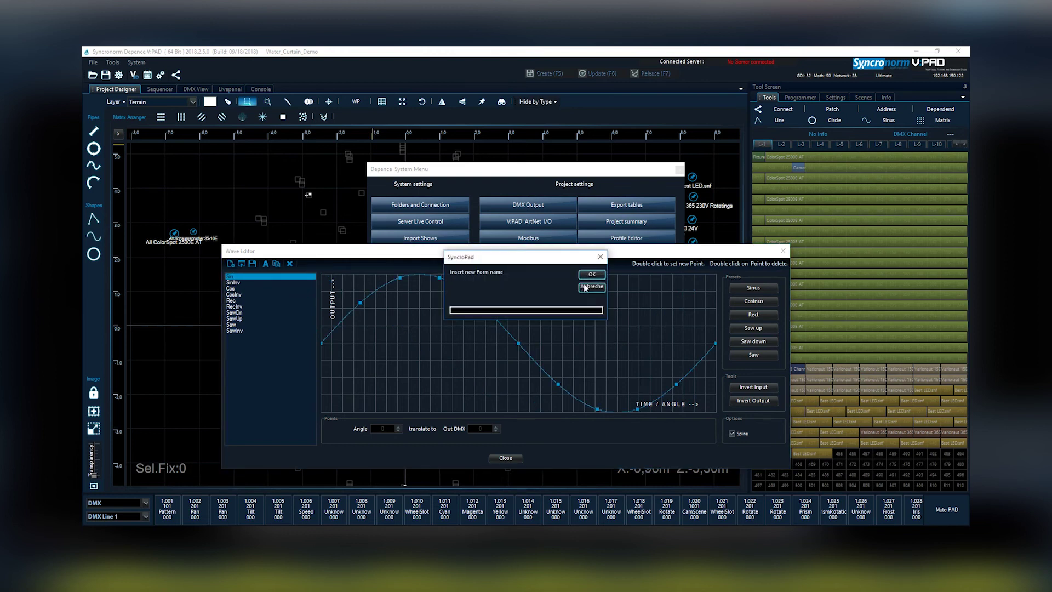
pyautogui.click(590, 286)
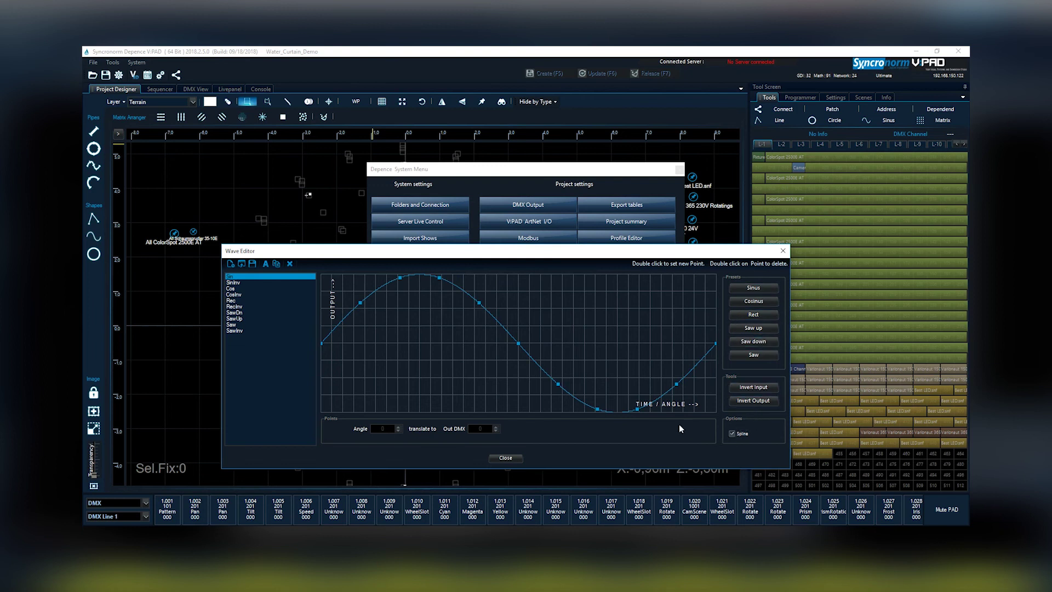
pyautogui.doubleClick(498, 323)
pyautogui.moveTo(498, 324)
pyautogui.mouseDown()
pyautogui.moveTo(507, 317)
pyautogui.moveTo(492, 333)
pyautogui.moveTo(512, 321)
pyautogui.moveTo(500, 326)
pyautogui.mouseUp()
pyautogui.moveTo(577, 400)
pyautogui.mouseDown()
pyautogui.moveTo(594, 378)
pyautogui.moveTo(577, 403)
pyautogui.mouseUp()
pyautogui.moveTo(400, 277)
pyautogui.mouseDown()
pyautogui.moveTo(422, 325)
pyautogui.moveTo(391, 336)
pyautogui.moveTo(419, 354)
pyautogui.moveTo(414, 285)
pyautogui.moveTo(393, 291)
pyautogui.mouseUp()
# Add points at angles 122 and 125 past the Sin wave's crest, move the second to angle 130, and invert the wave's input and output.
pyautogui.doubleClick(455, 301)
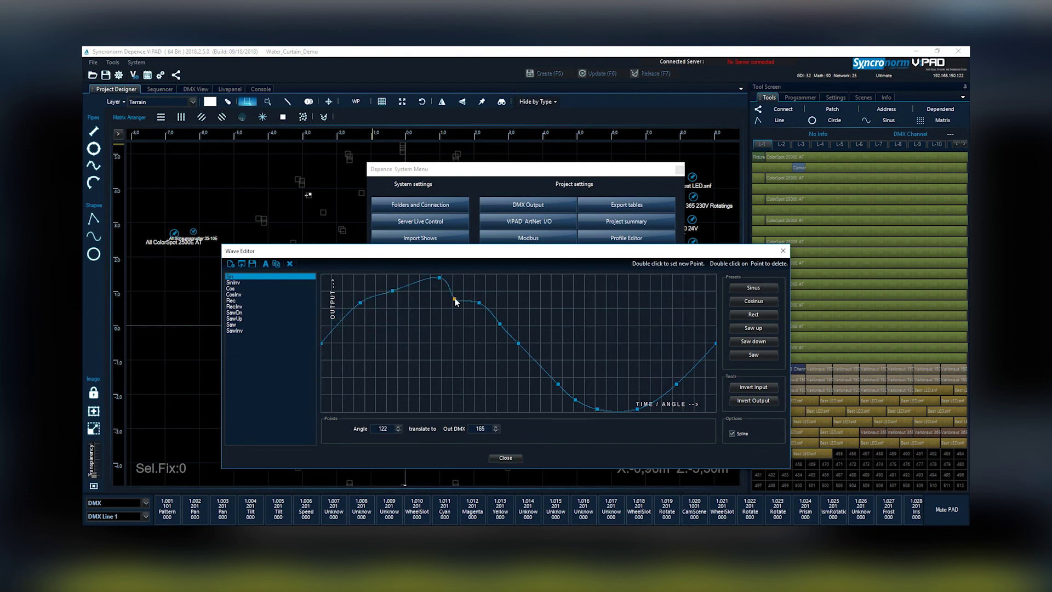
pyautogui.doubleClick(457, 282)
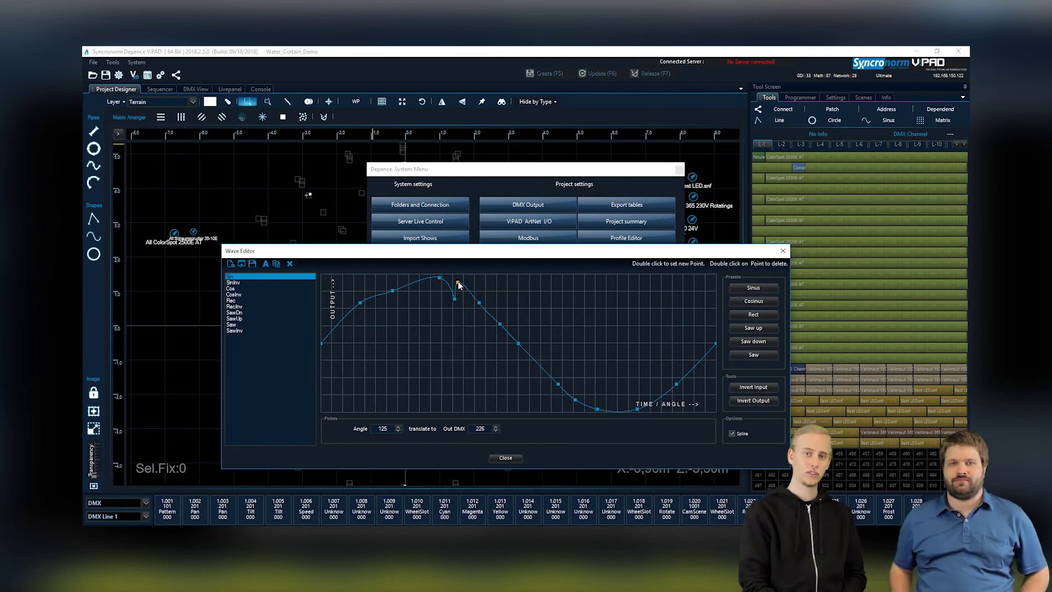
pyautogui.moveTo(457, 283); pyautogui.dragTo(465, 310)
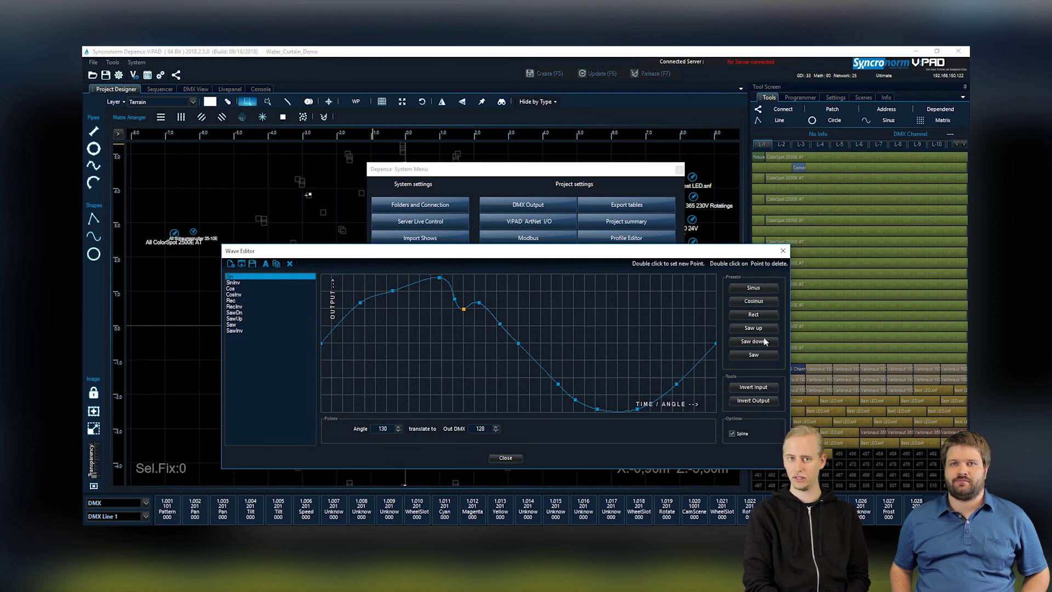
pyautogui.click(761, 389)
pyautogui.click(753, 401)
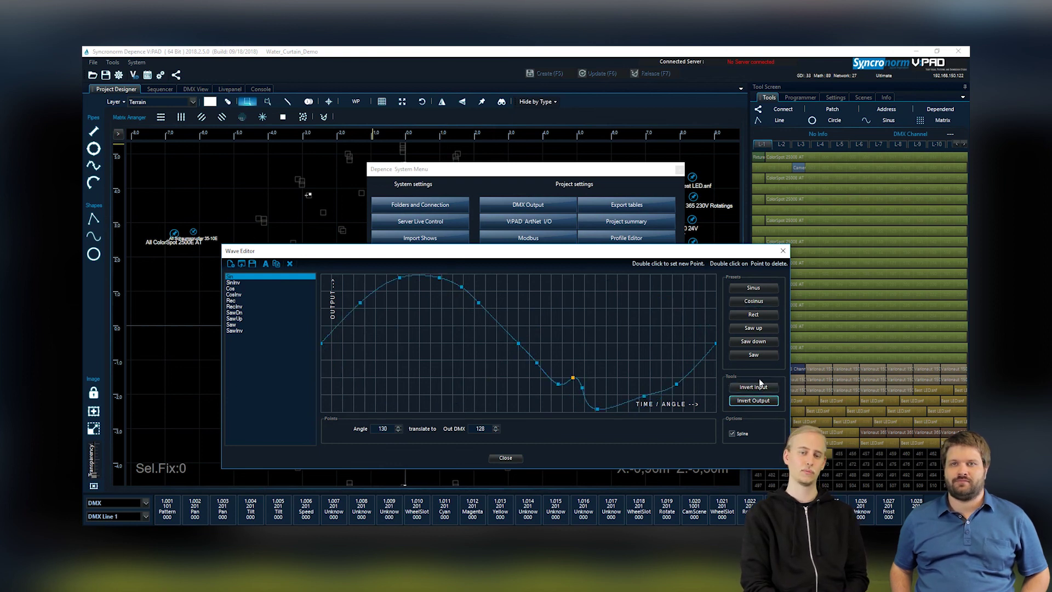